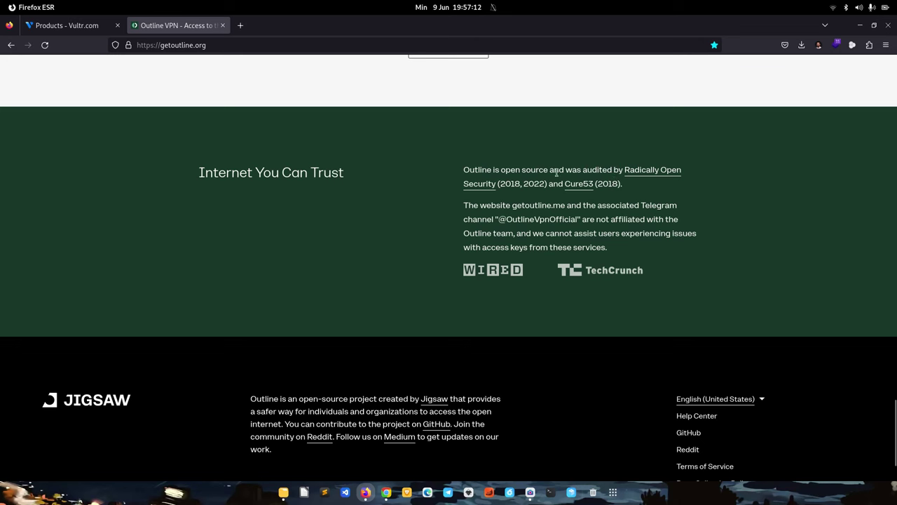
scroll(430, 237, "down", 2)
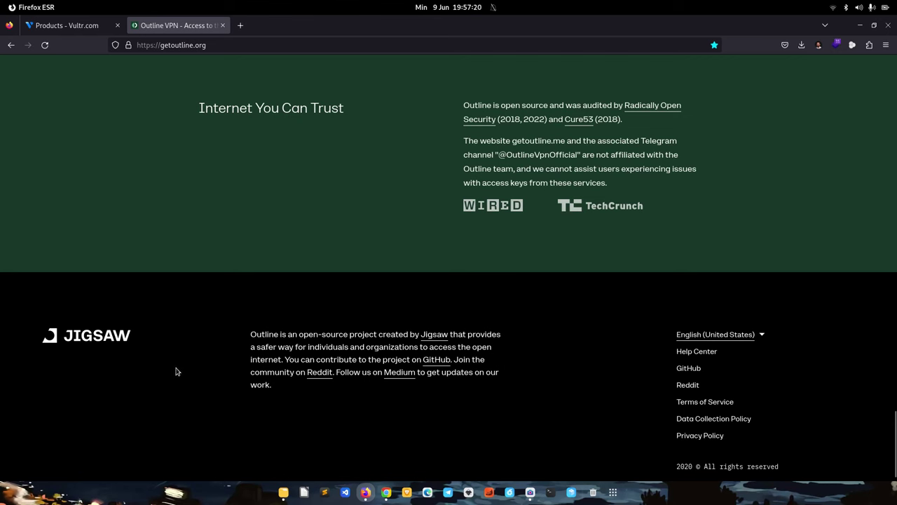
scroll(177, 371, "down", 1)
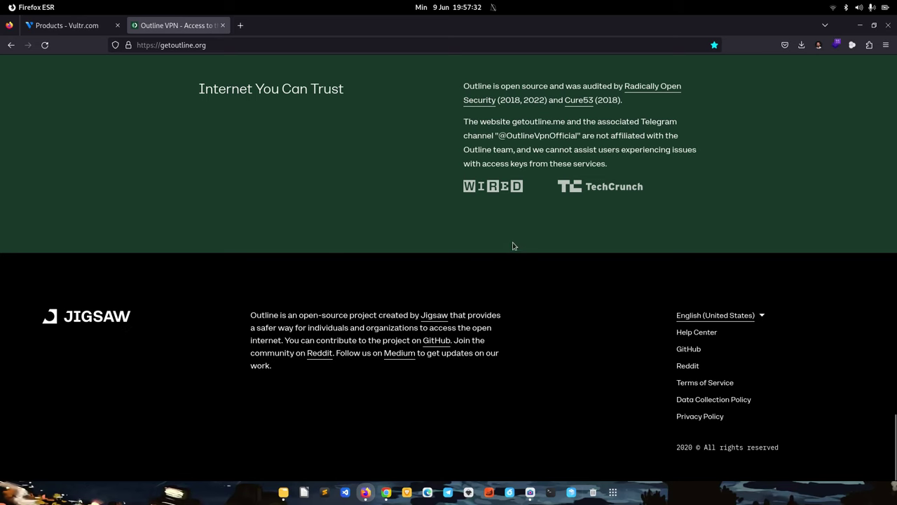
scroll(837, 403, "up", 10)
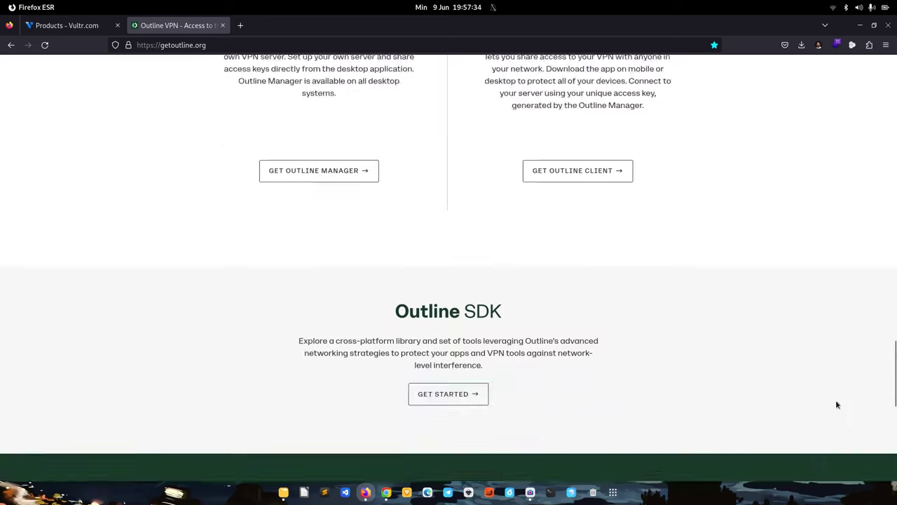
scroll(836, 403, "up", 15)
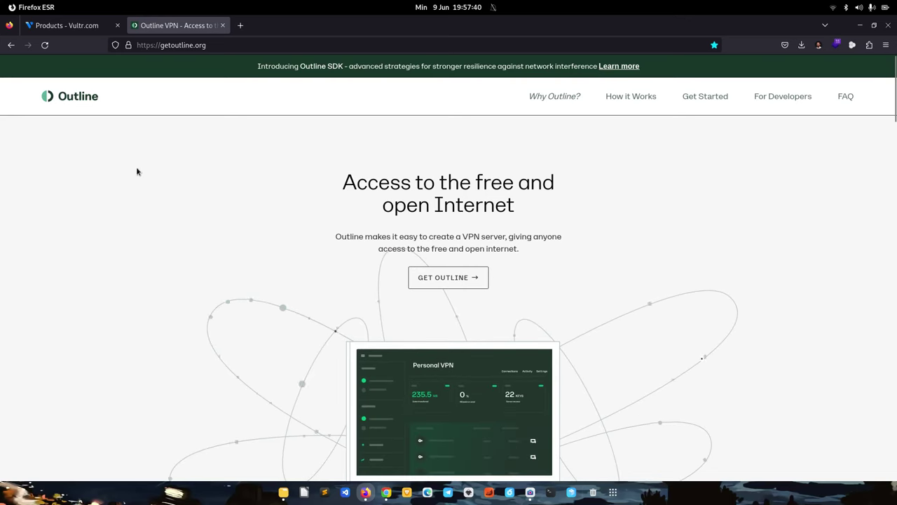
Switch to the Vultr products page, start deploying a new server and choose the Cloud Compute - Shared CPU type
left_click(83, 25)
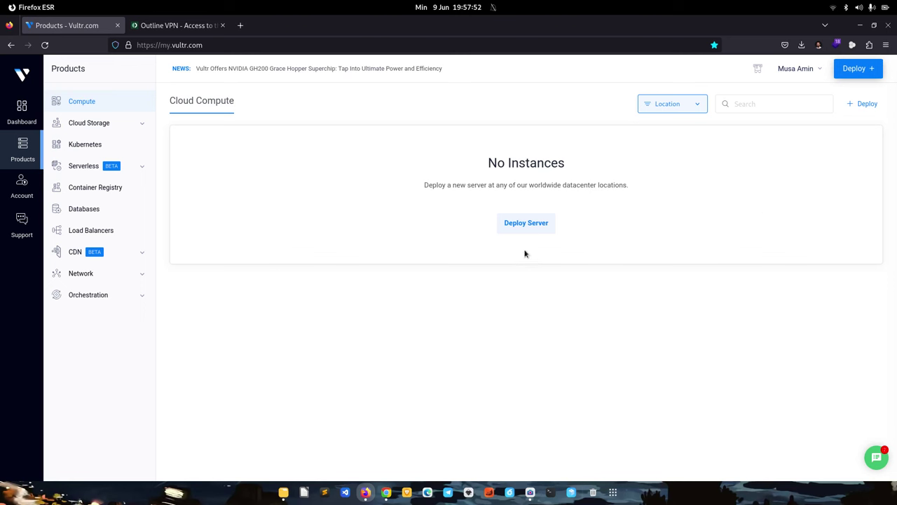
left_click(519, 228)
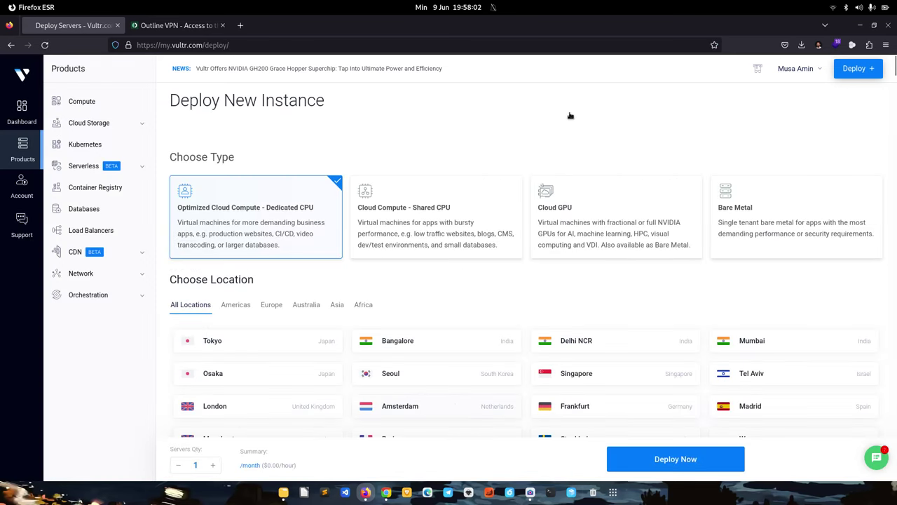
scroll(572, 117, "down", 2)
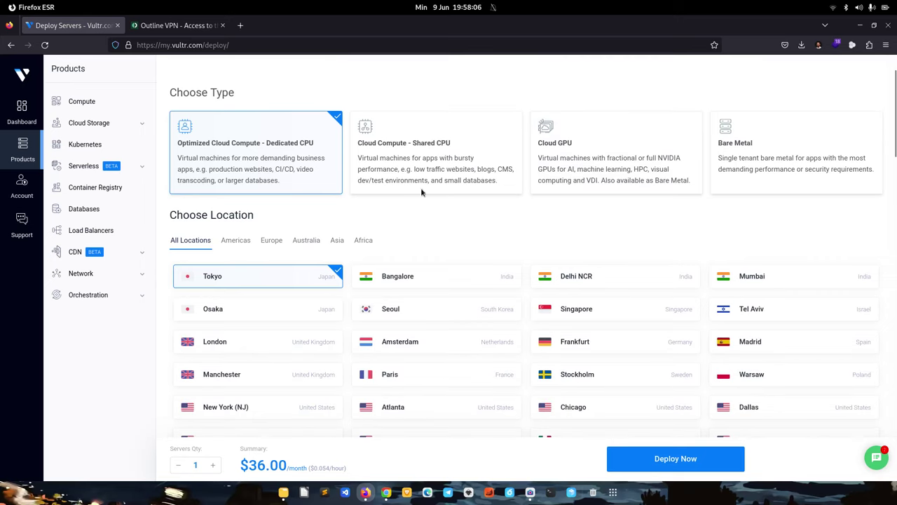
left_click(422, 147)
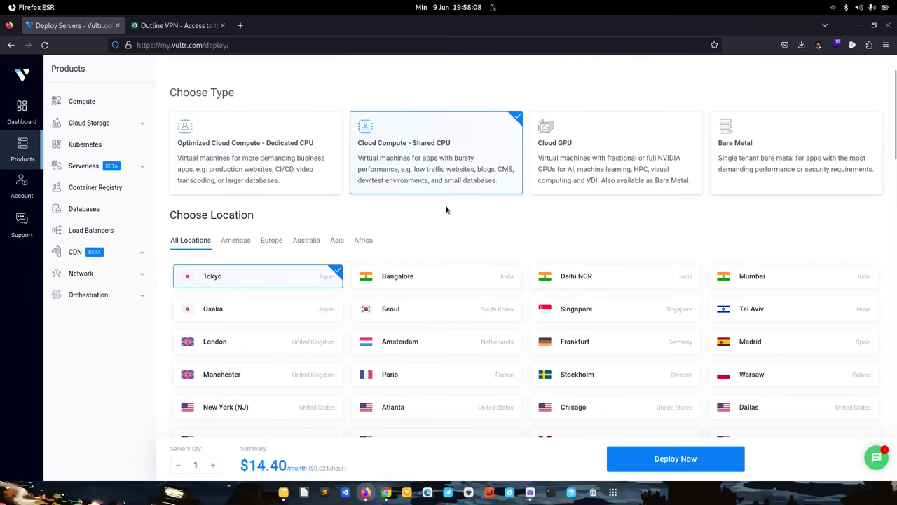
Set the server location to Singapore from the Asia locations and choose Ubuntu 24.04 LTS x64 as the operating system
left_click(337, 240)
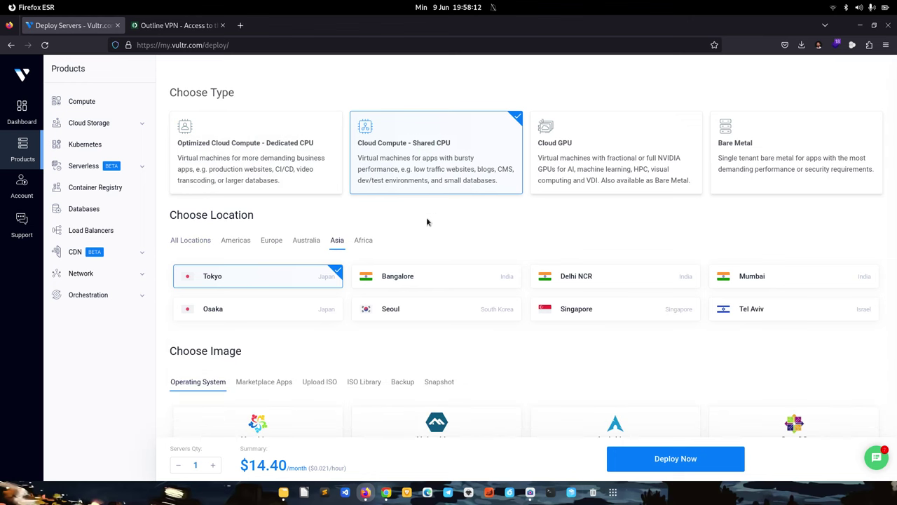
scroll(442, 235, "down", 3)
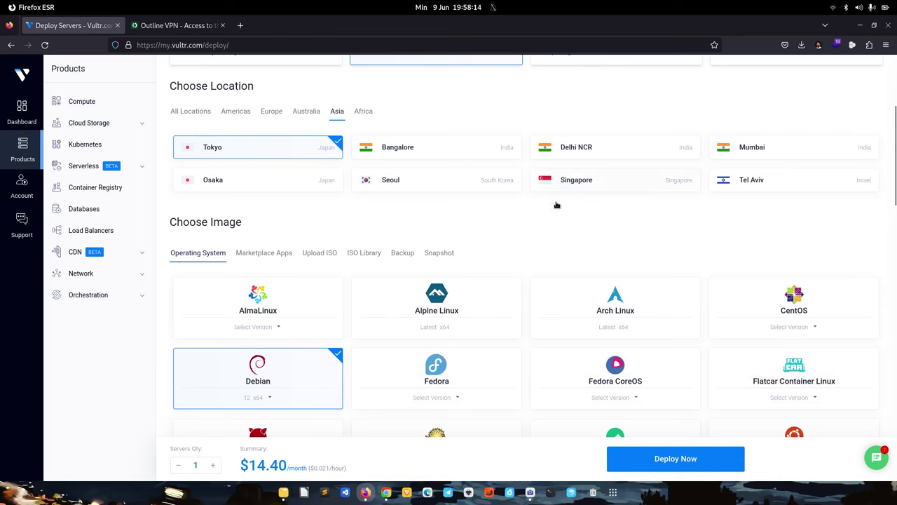
left_click(556, 202)
scroll(507, 212, "down", 5)
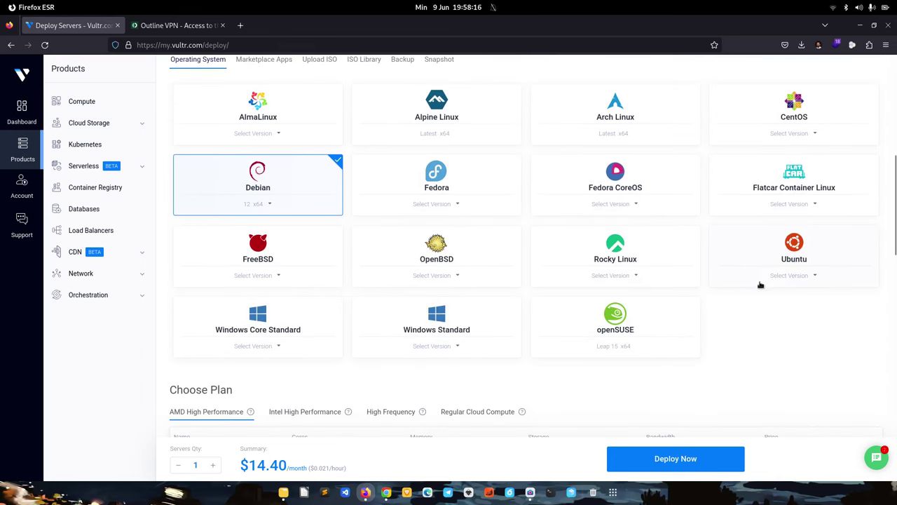
left_click(787, 280)
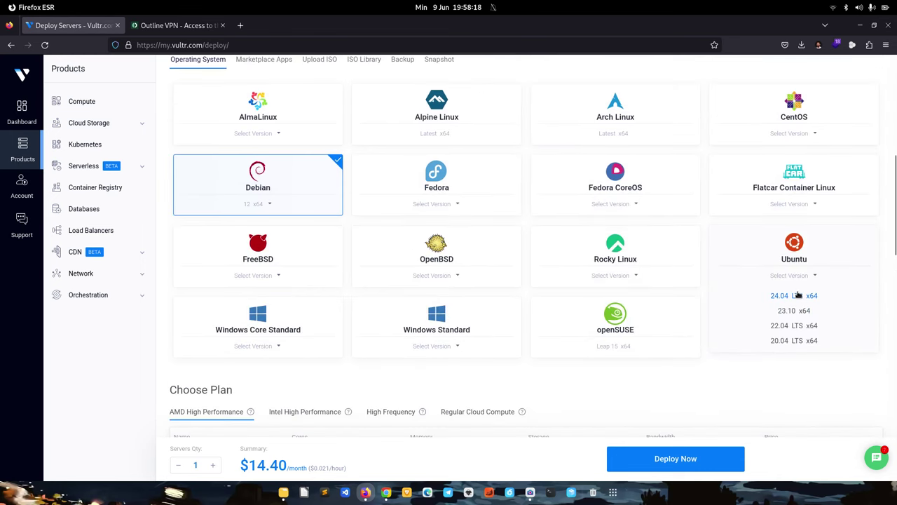
left_click(798, 295)
Select the 25 GB SSD plan at $5/month under Regular Cloud Compute, declining the High Performance upgrade offer
scroll(769, 317, "down", 1)
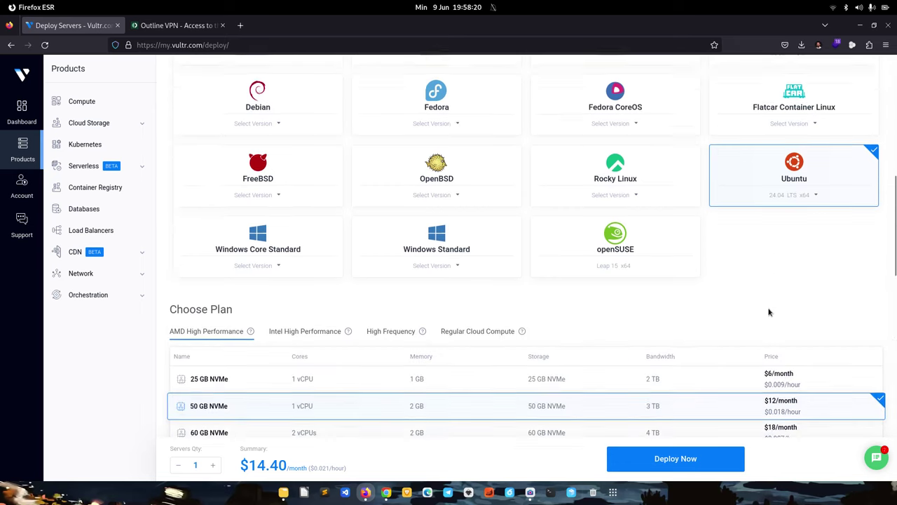
scroll(769, 317, "down", 1)
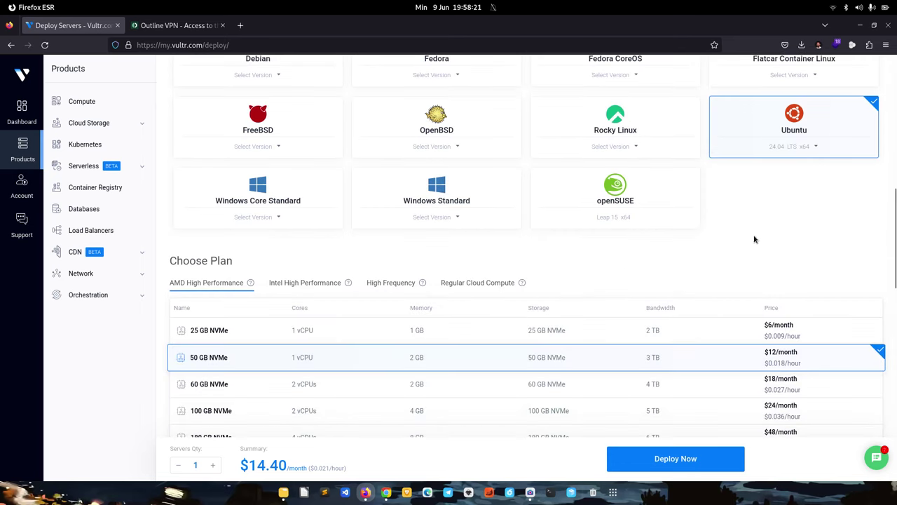
left_click(474, 283)
scroll(631, 252, "down", 2)
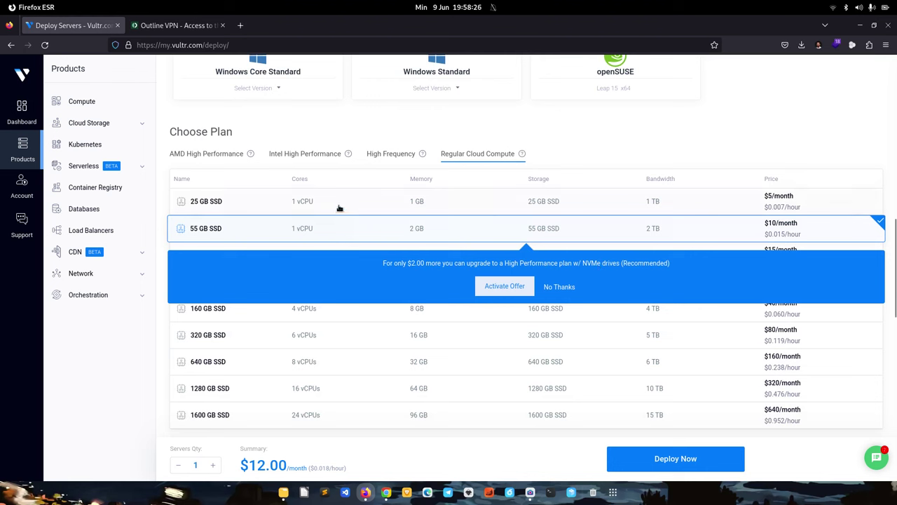
left_click(340, 206)
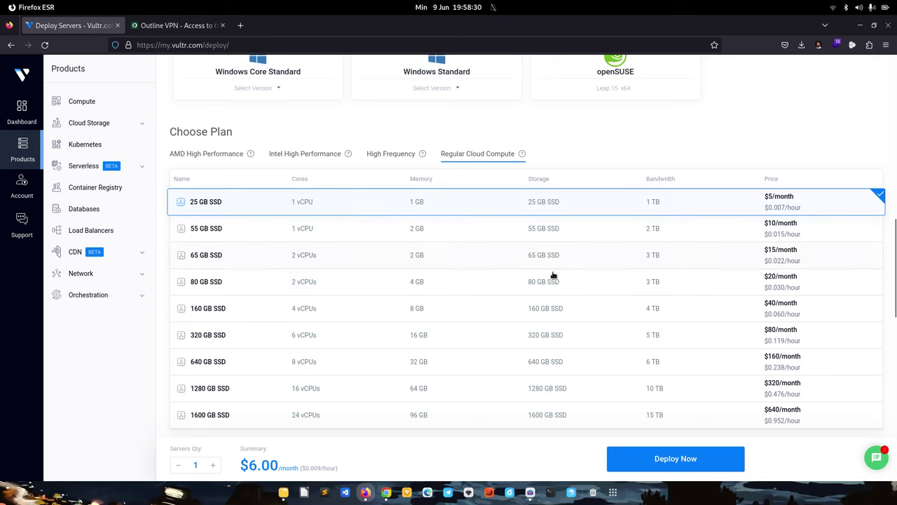
left_click(567, 261)
Disable Auto Backups for the new server, acknowledging the risks
scroll(449, 252, "down", 4)
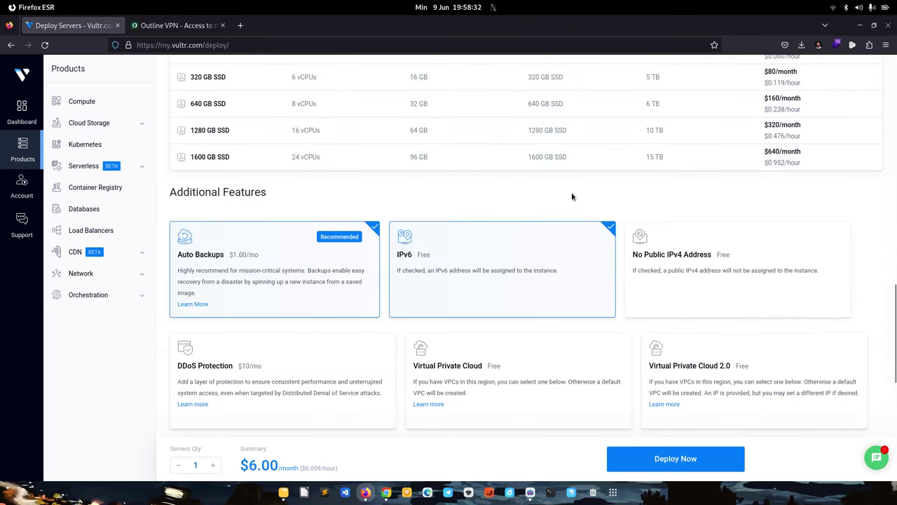
scroll(566, 232, "down", 1)
scroll(567, 232, "down", 2)
left_click(317, 170)
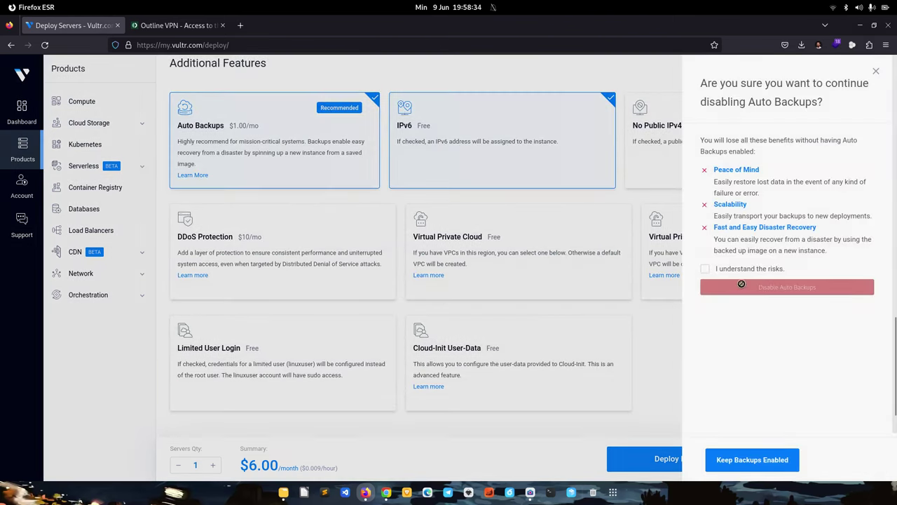
left_click(739, 286)
Set the server hostname and label to aminlabs-vpnserver and deploy the server
scroll(655, 304, "down", 5)
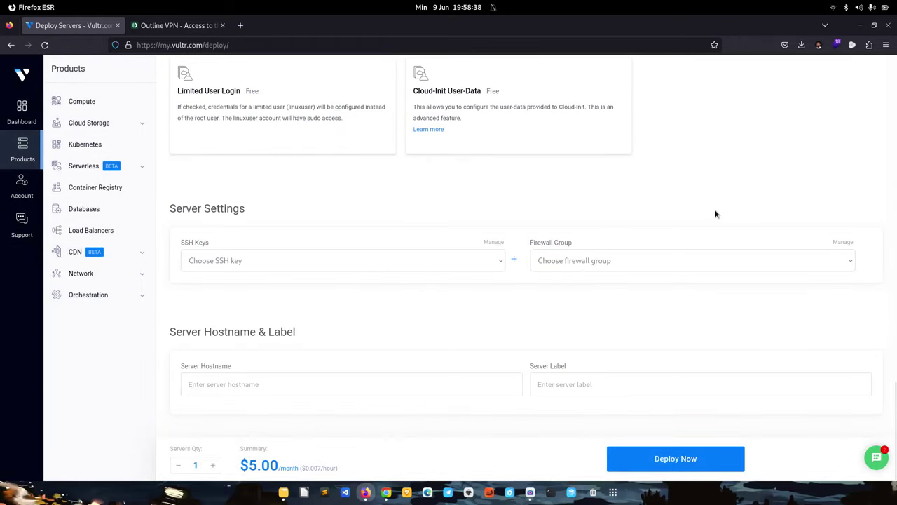
left_click(287, 383)
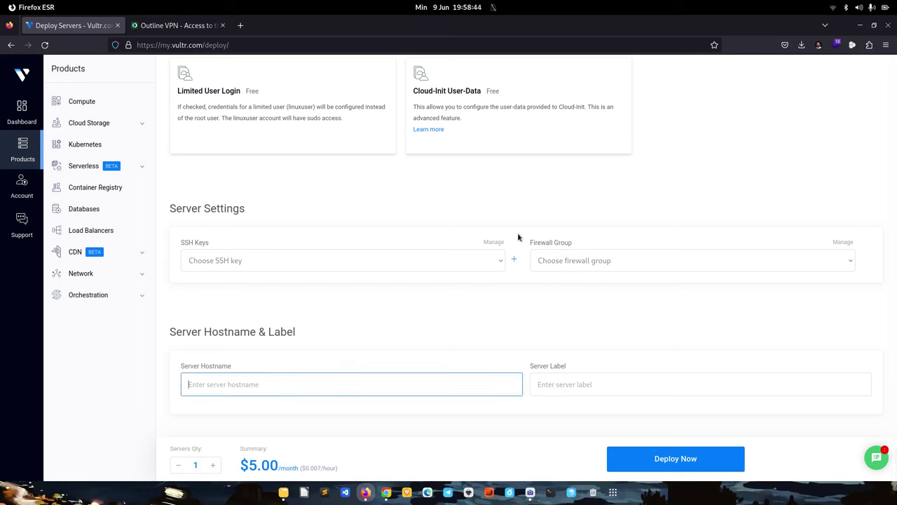
type("a")
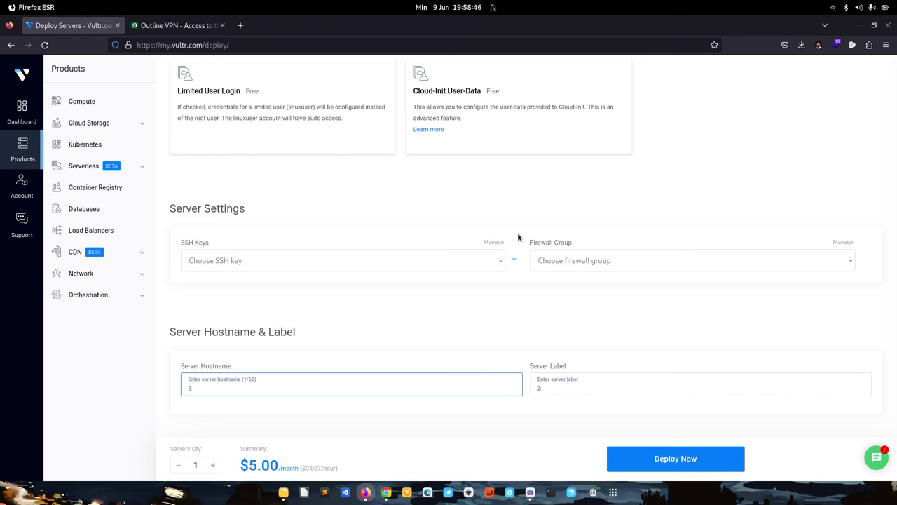
type("minlabs-vpnserver")
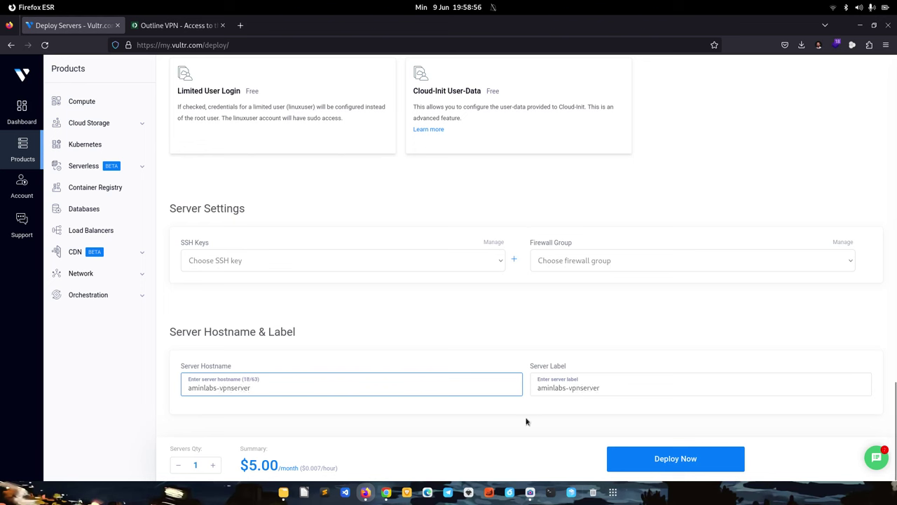
left_click(529, 424)
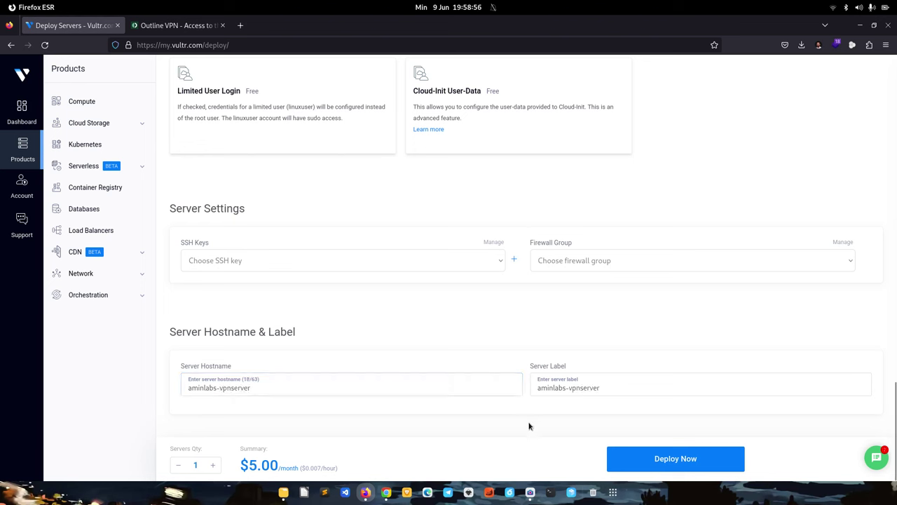
left_click(624, 454)
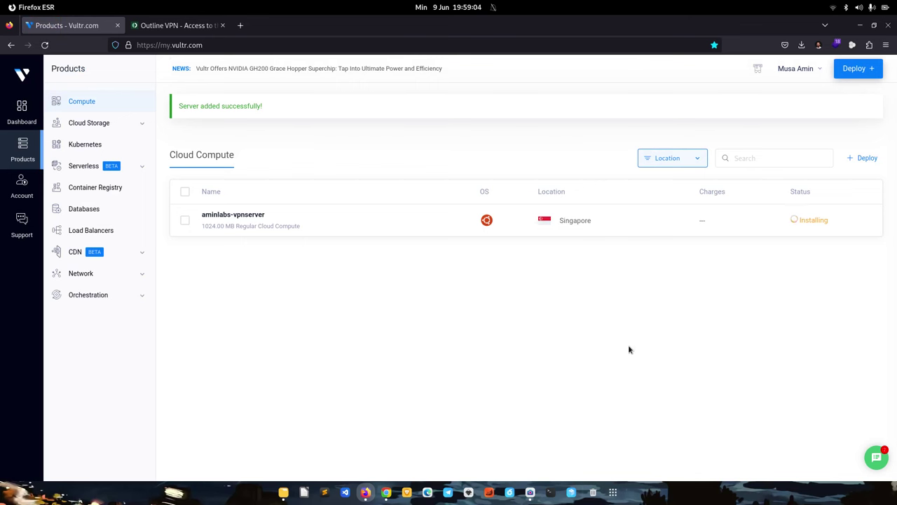
Open the Get Started page on the Outline website and review the Outline Manager, access key and client app sections
left_click(186, 28)
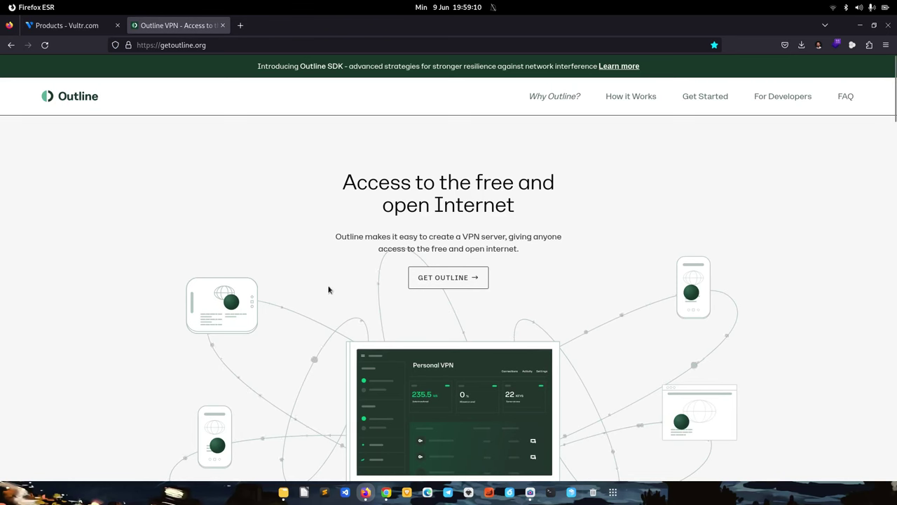
left_click(448, 278)
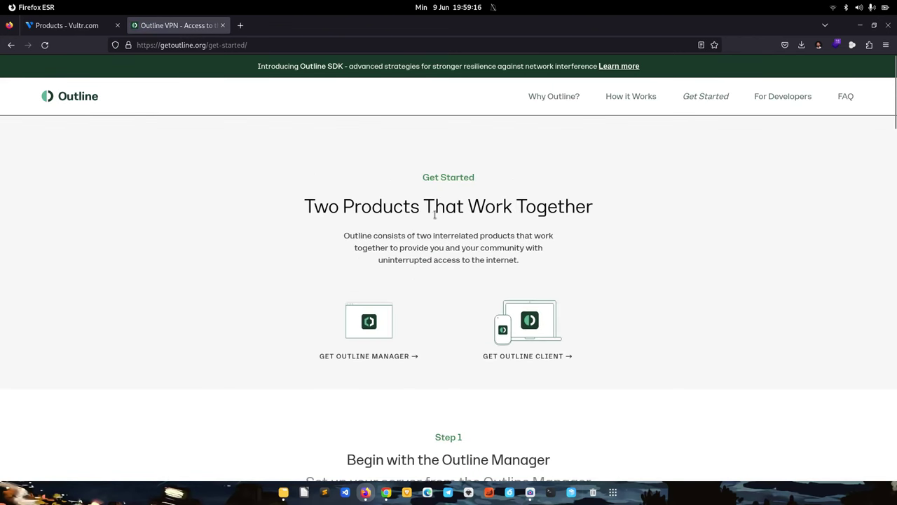
scroll(435, 215, "down", 5)
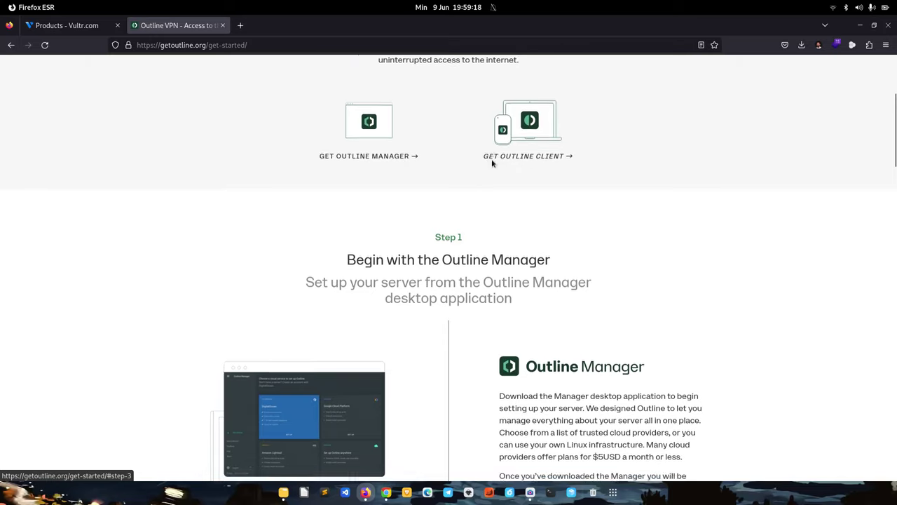
scroll(492, 163, "down", 8)
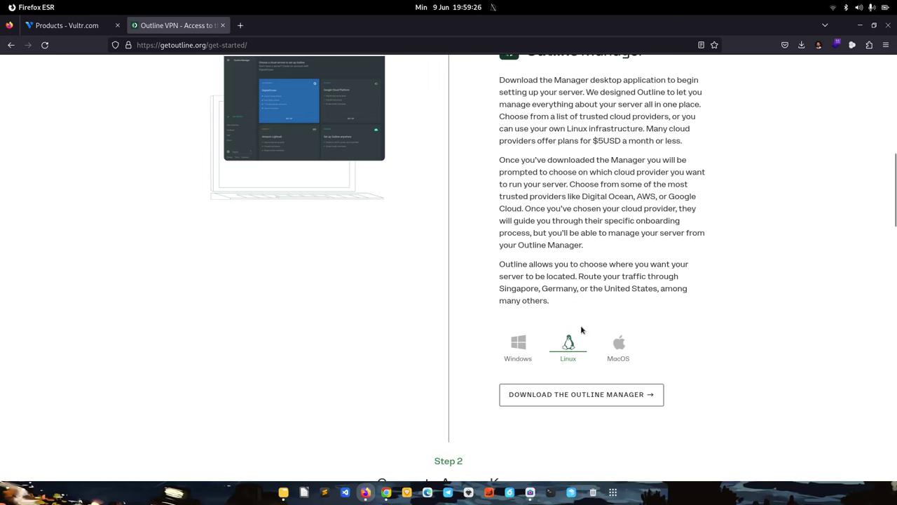
scroll(569, 238, "down", 2)
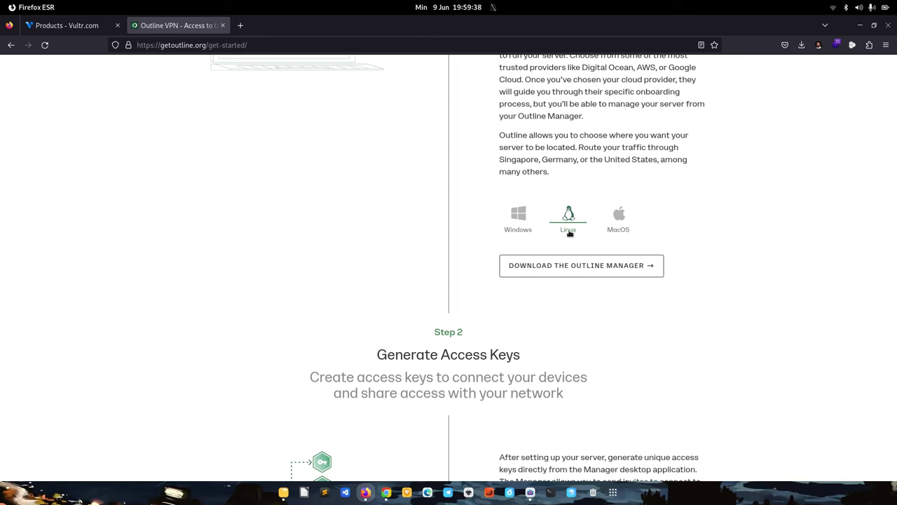
scroll(675, 187, "down", 5)
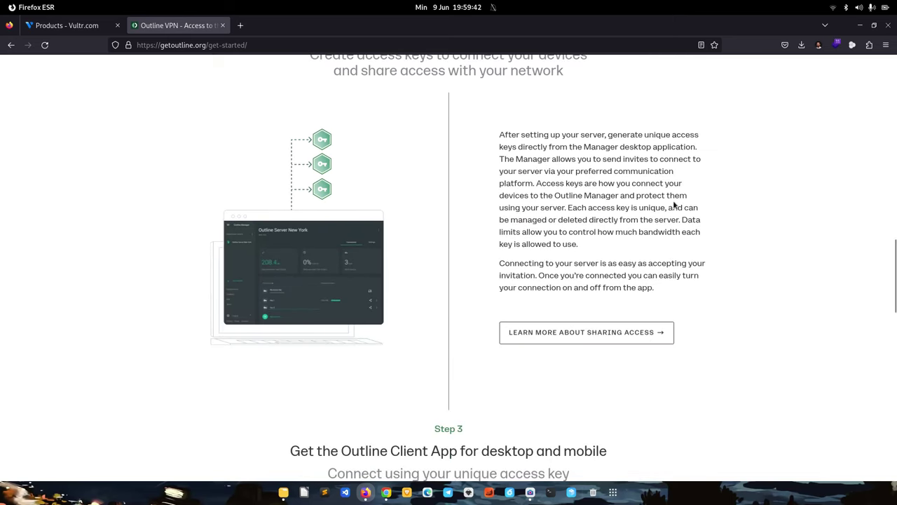
scroll(675, 196, "down", 1)
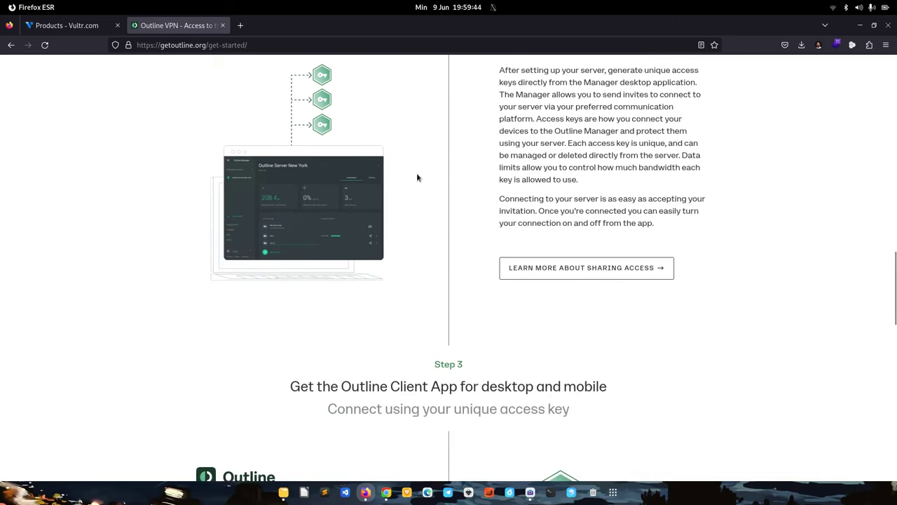
scroll(502, 191, "down", 3)
scroll(510, 253, "down", 3)
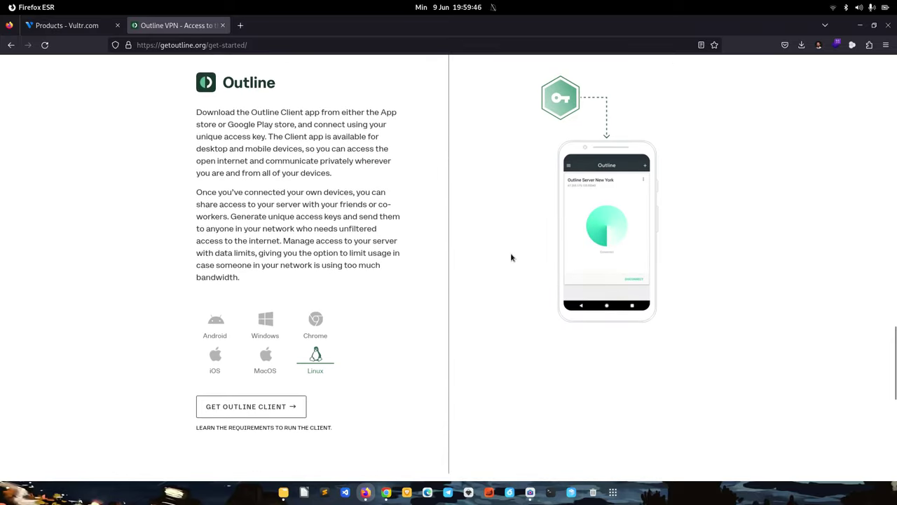
scroll(545, 220, "down", 1)
scroll(552, 217, "up", 1)
scroll(552, 214, "up", 1)
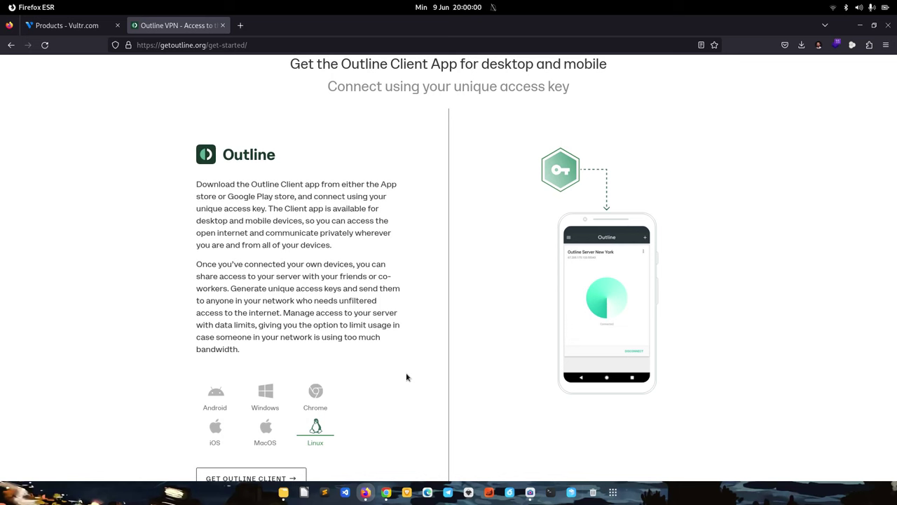
Switch to the Files window on the Labs folder and make Outline-Manager.AppImage executable as a program
left_click(283, 494)
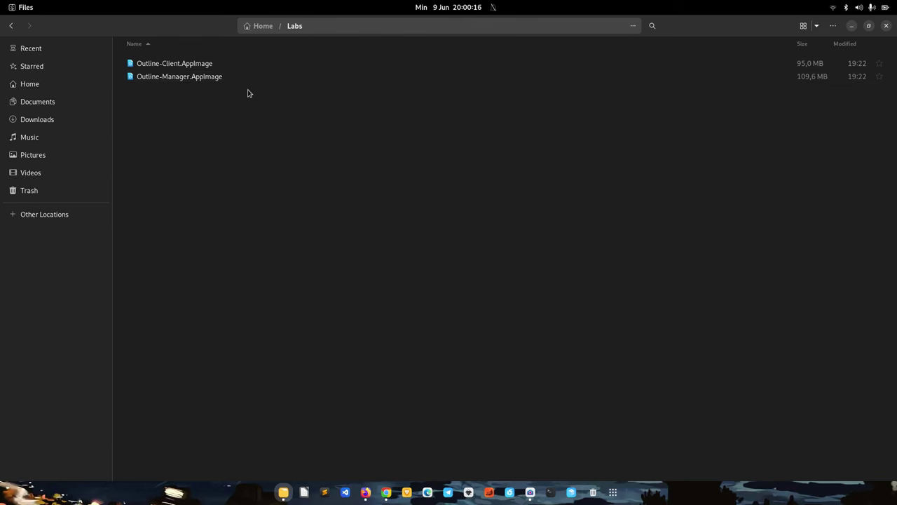
left_click(202, 82)
right_click(203, 82)
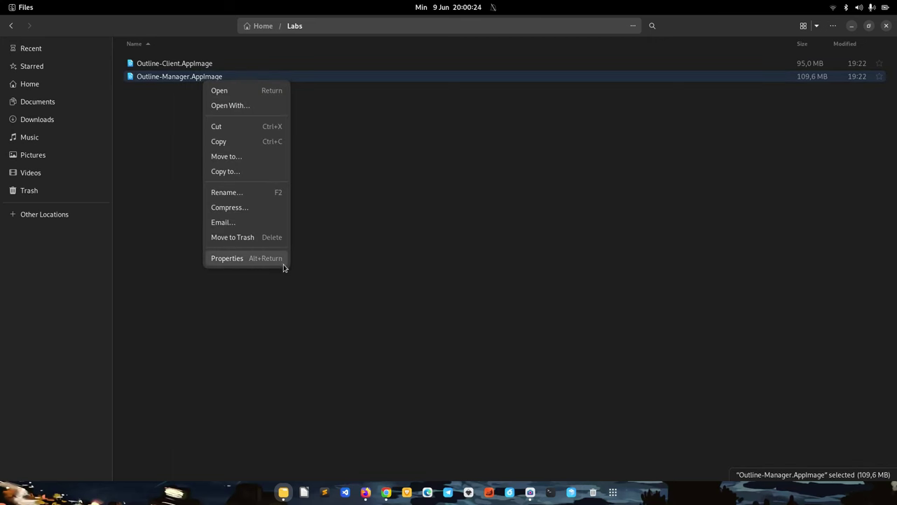
left_click(246, 258)
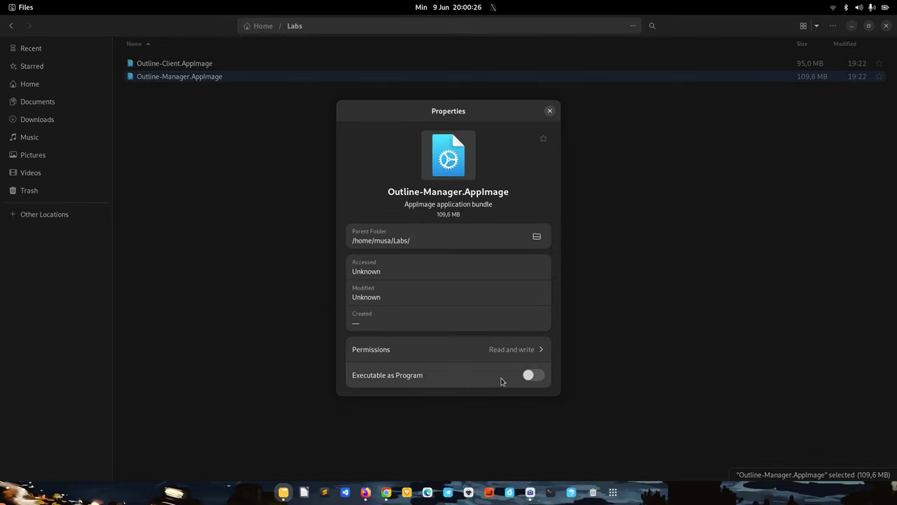
left_click(534, 375)
left_click(550, 110)
Make Outline-Client.AppImage executable as a program
right_click(202, 68)
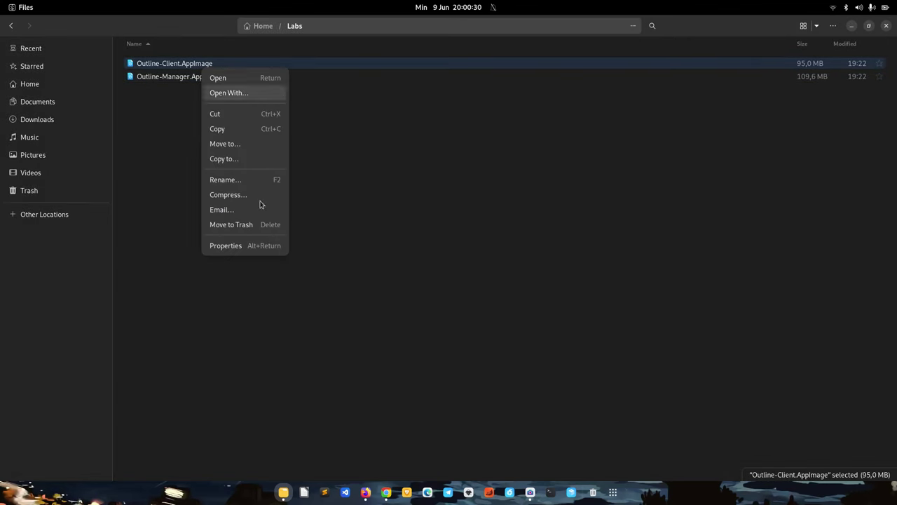
left_click(265, 245)
left_click(533, 376)
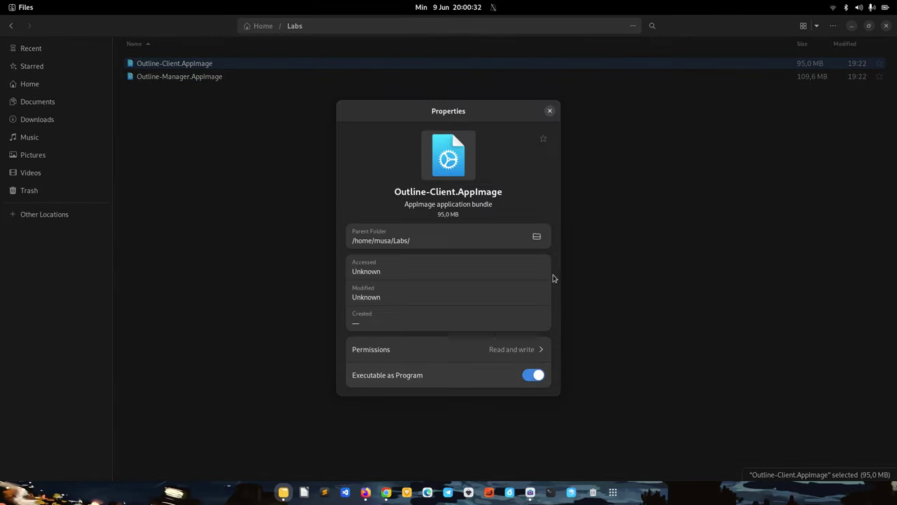
left_click(550, 111)
left_click(417, 239)
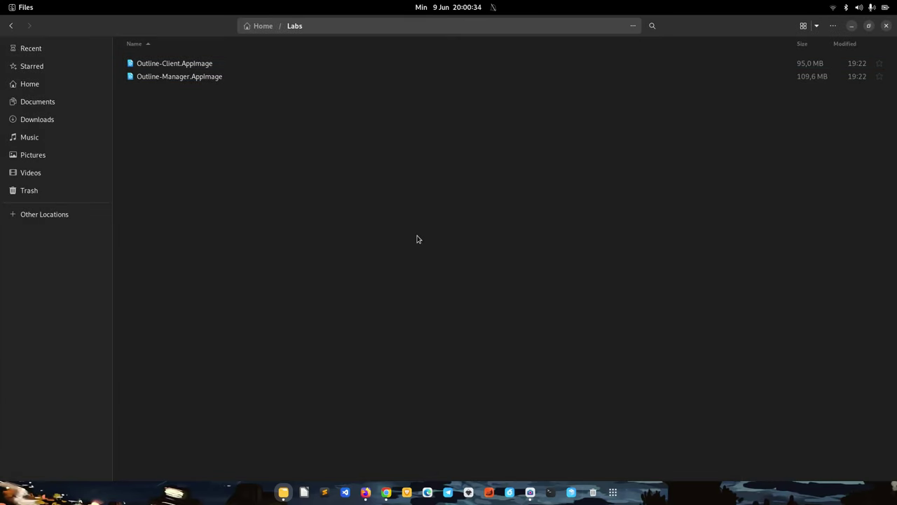
Switch to Firefox and open the overview of the aminlabs-vpnserver instance on Vultr
left_click(365, 493)
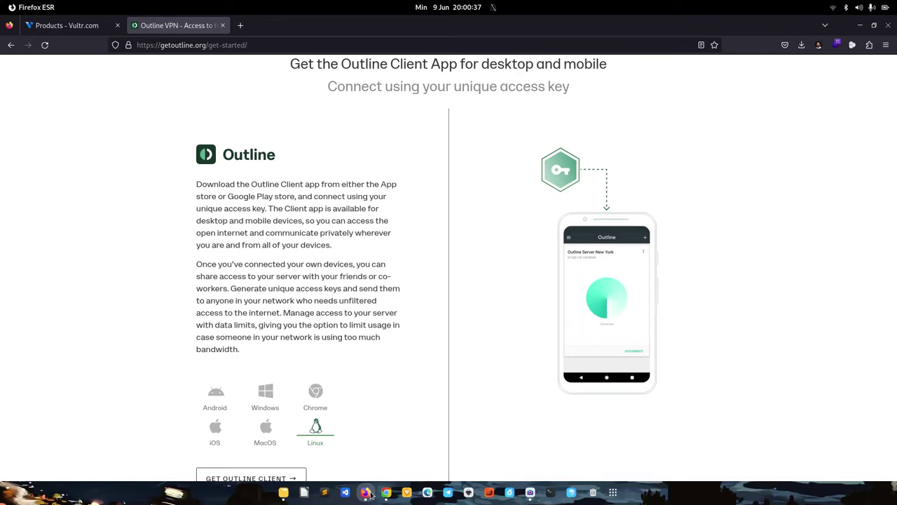
left_click(67, 25)
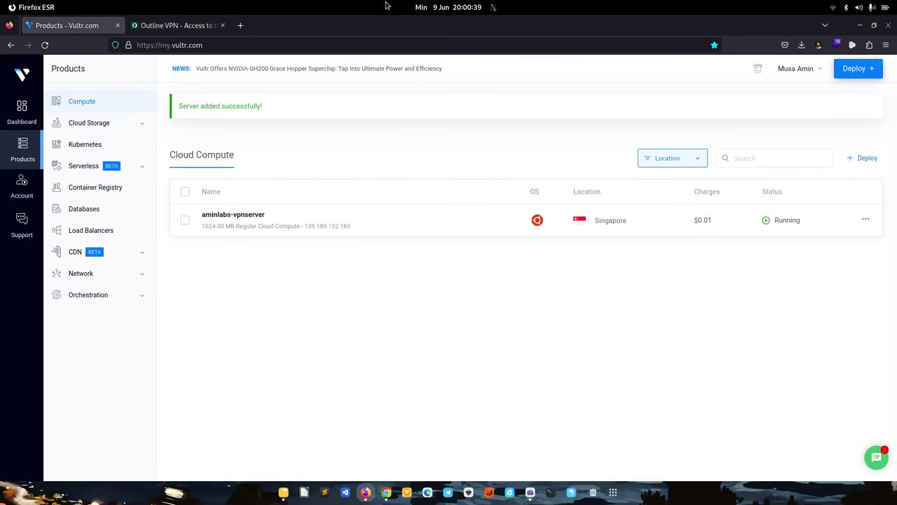
left_click(258, 216)
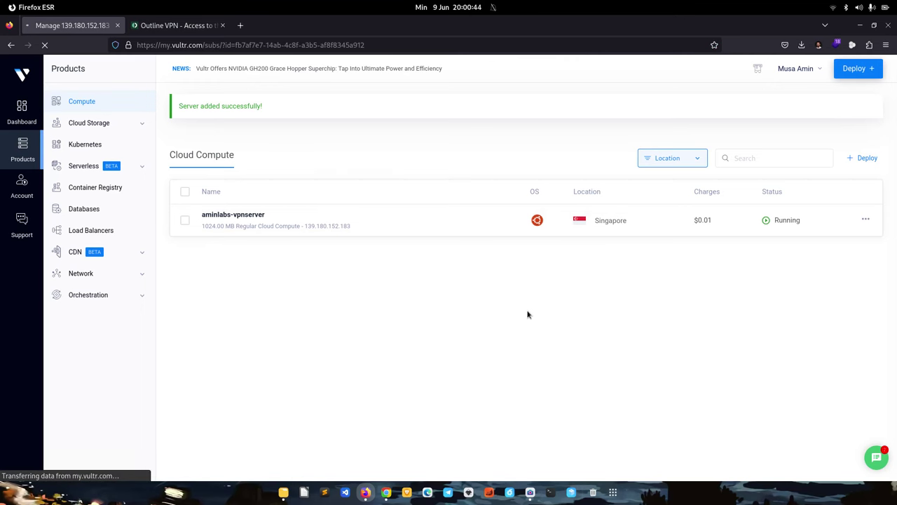
left_click(550, 492)
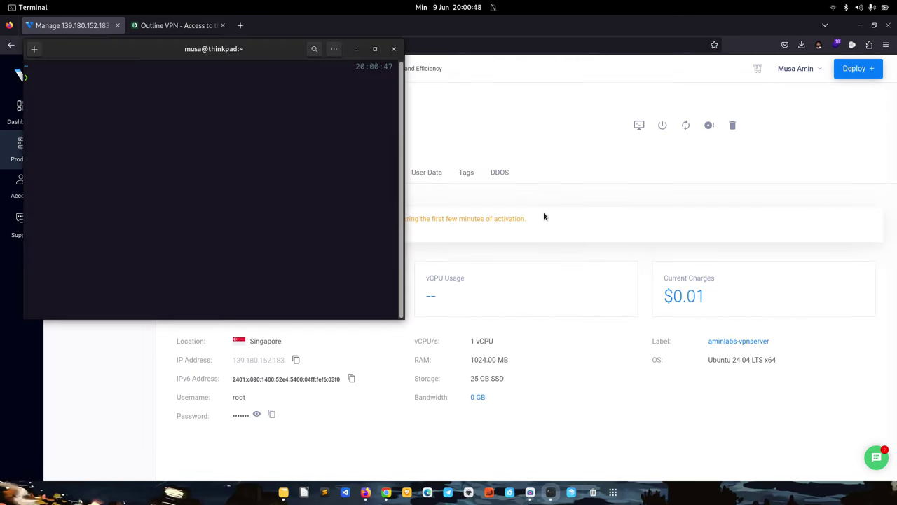
key("super+Up")
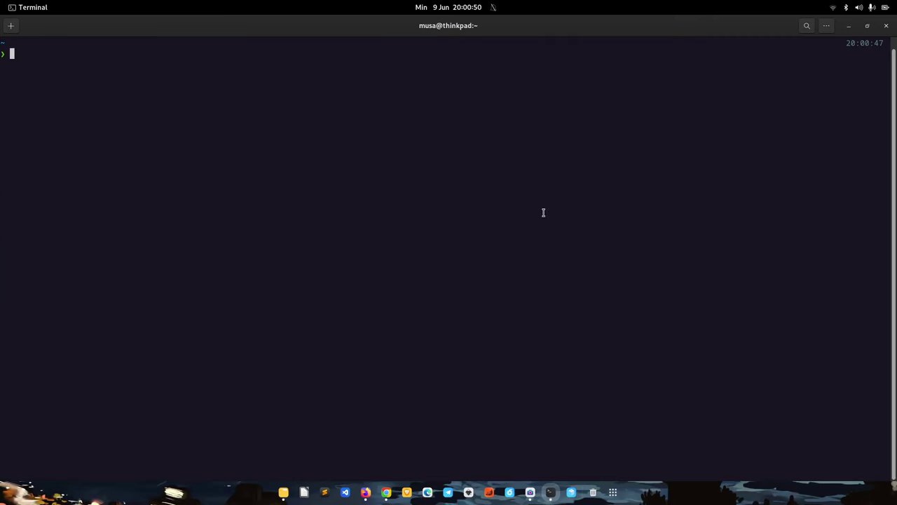
type("ssh root@")
left_click(365, 492)
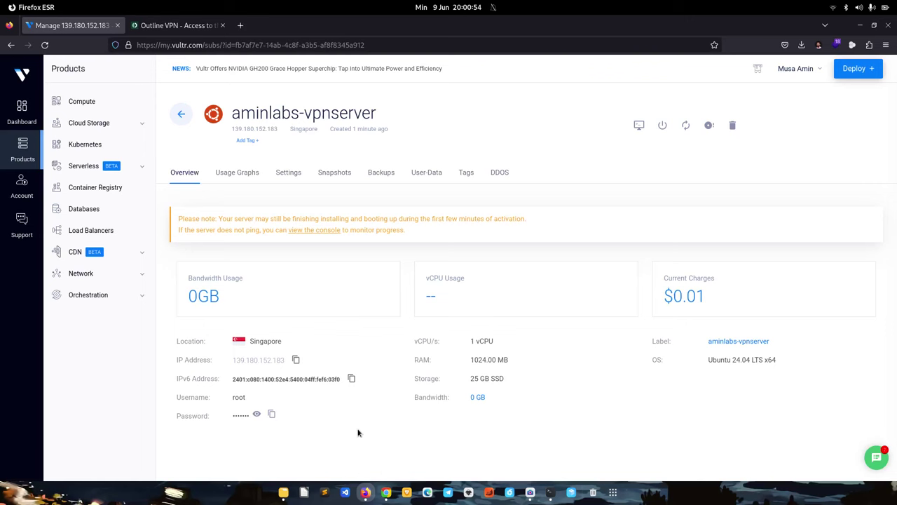
left_click(296, 360)
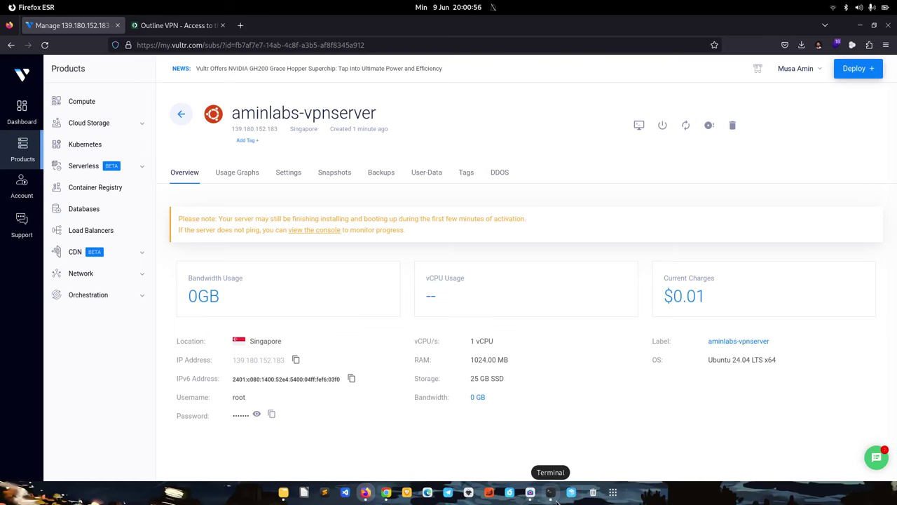
left_click(550, 492)
right_click(434, 292)
left_click(463, 322)
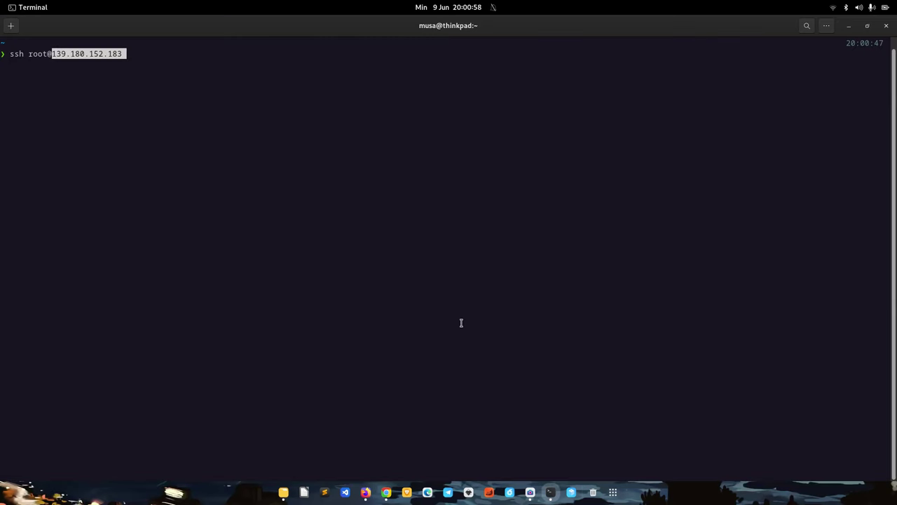
key("Return")
type("yes")
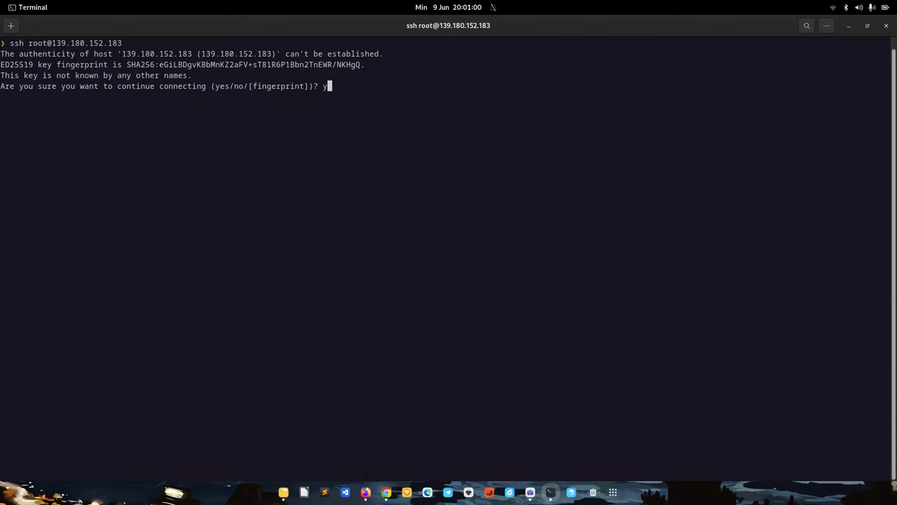
key("Return")
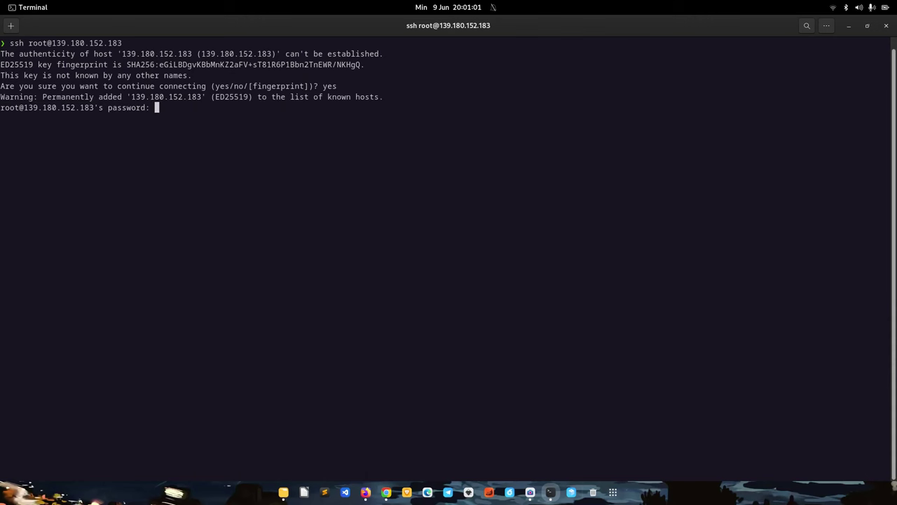
Copy the server's root password from the Vultr overview and enter it at the SSH password prompt to log in
left_click(365, 492)
left_click(273, 416)
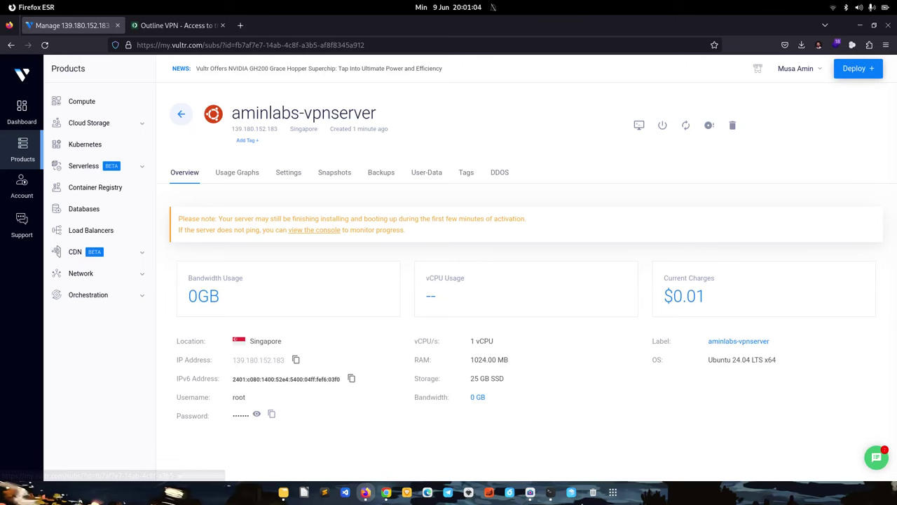
left_click(551, 492)
right_click(468, 337)
left_click(493, 375)
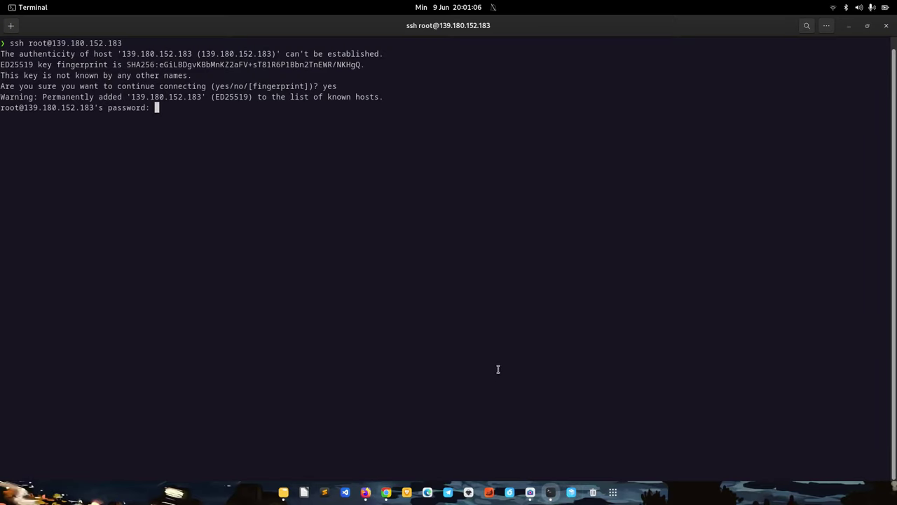
key("Return")
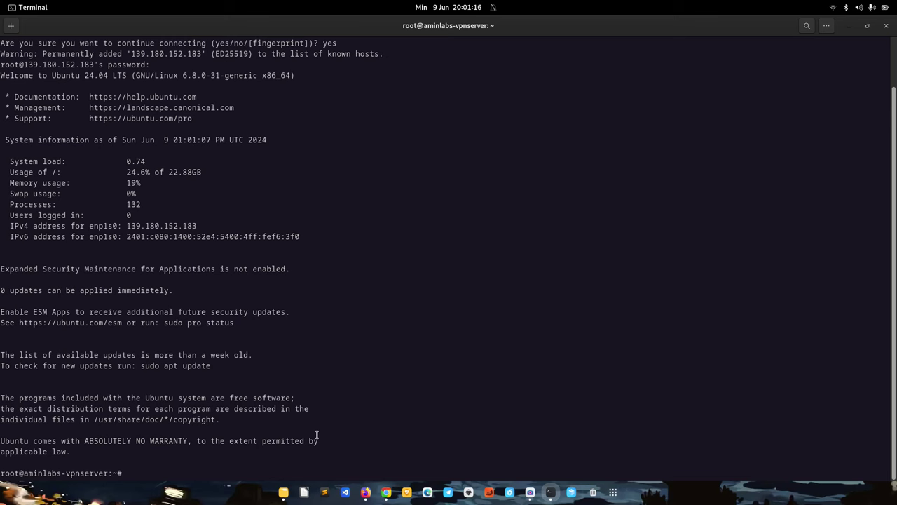
Switch to the Labs folder in Files and launch Outline-Manager.AppImage
left_click(366, 493)
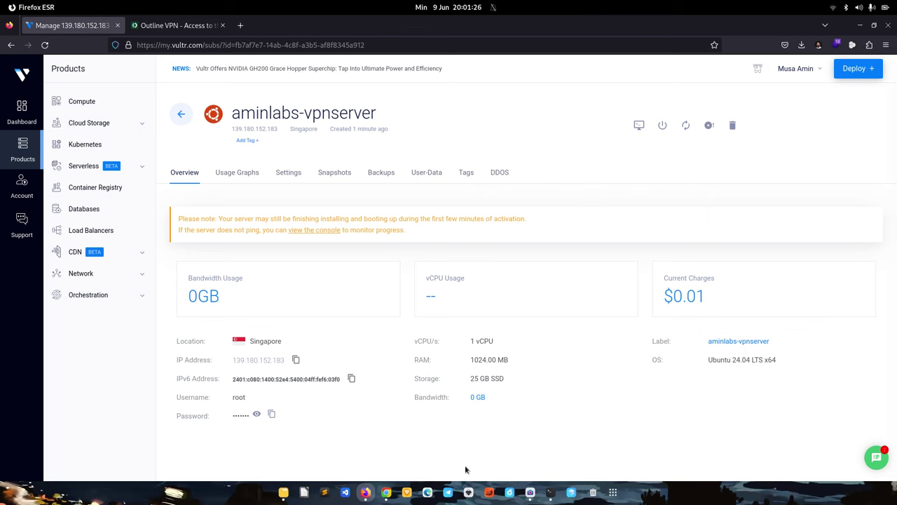
left_click(283, 492)
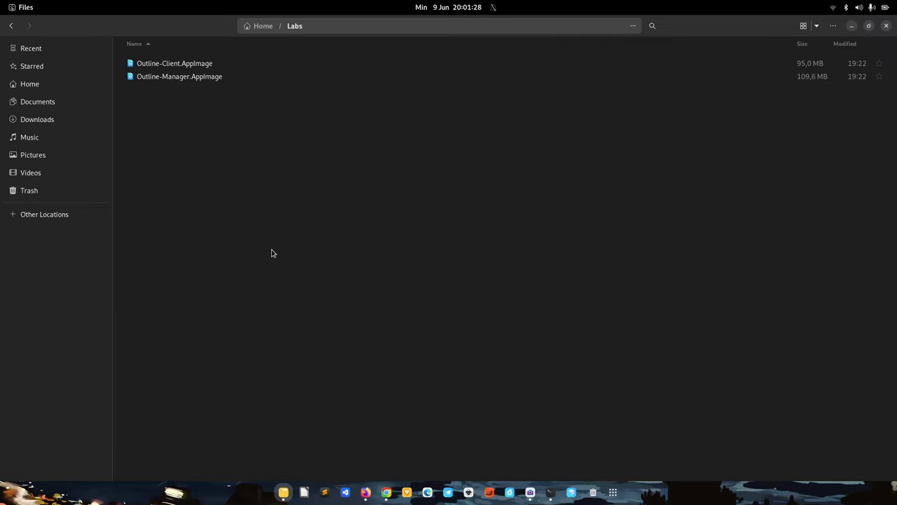
left_click(218, 80)
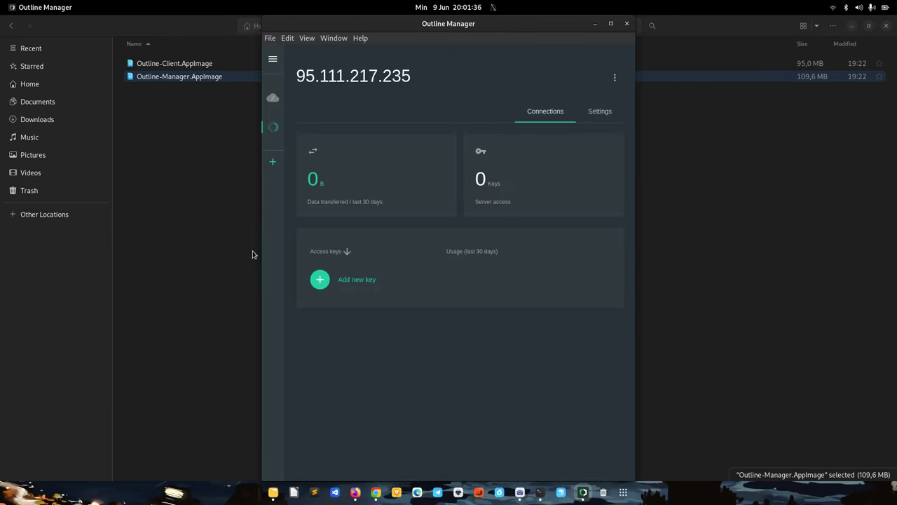
Remove the old server 95.111.217.235 from Outline Manager
left_click(615, 79)
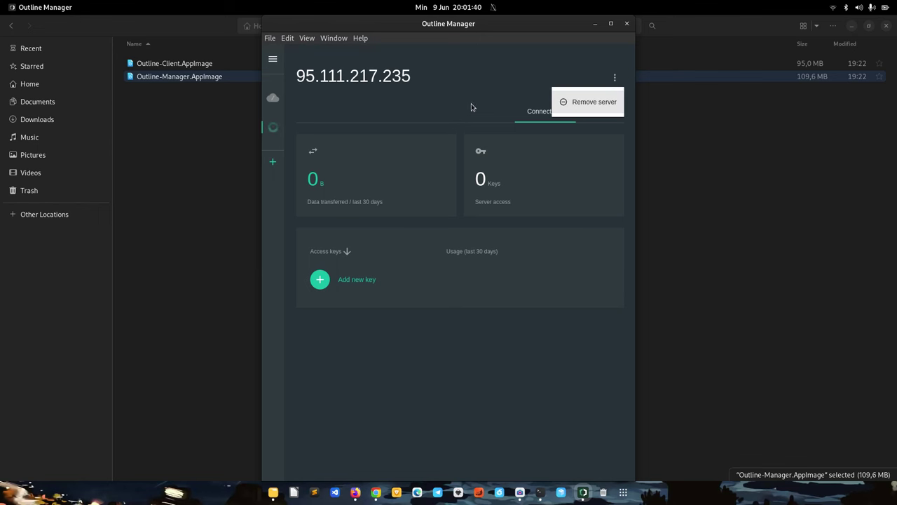
left_click(573, 102)
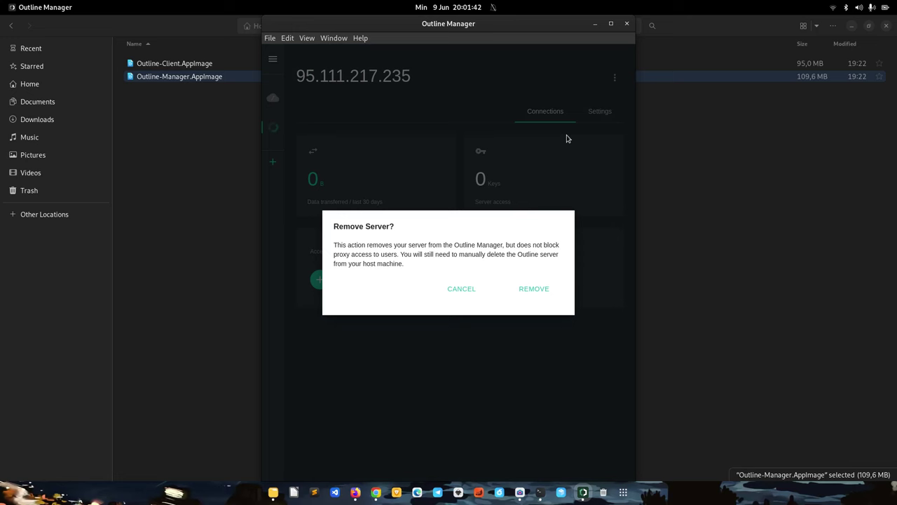
left_click(525, 296)
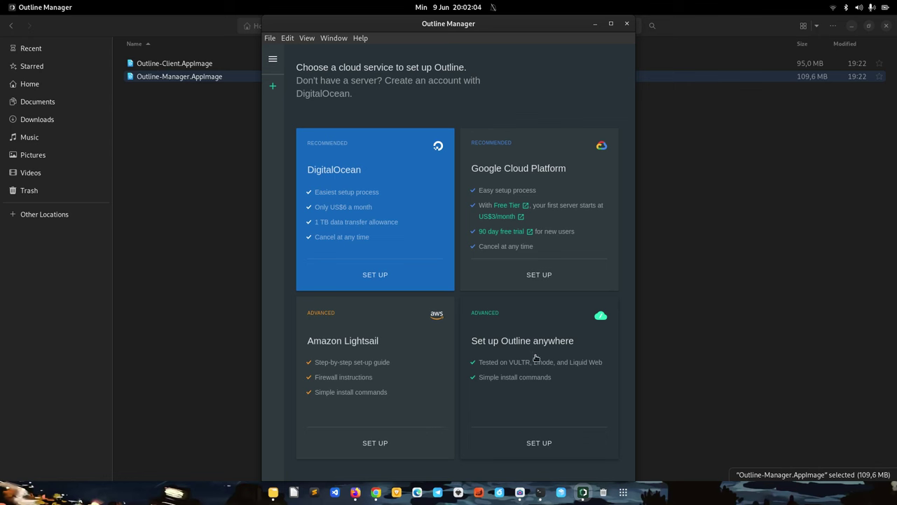
Set up Outline anywhere by copying its install_server.sh command, running it in the server's SSH session, and answering Y to installing Docker
left_click(540, 445)
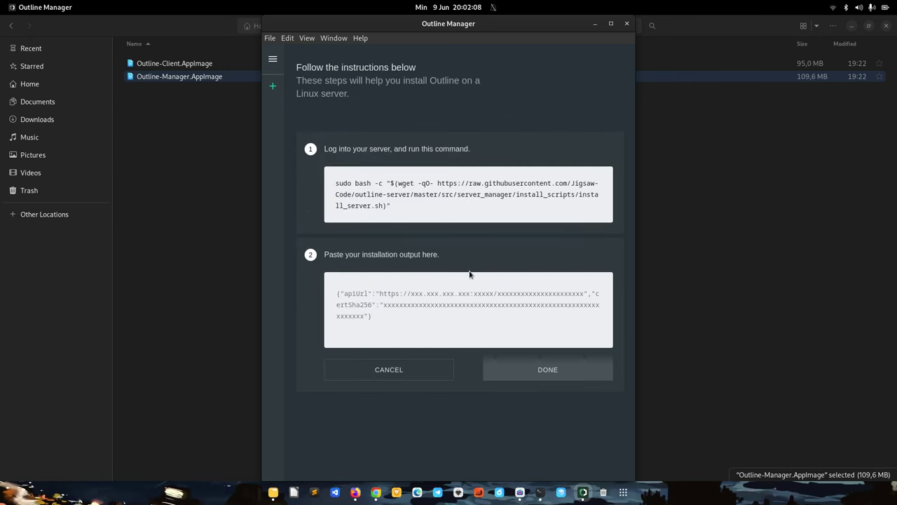
triple_click(389, 190)
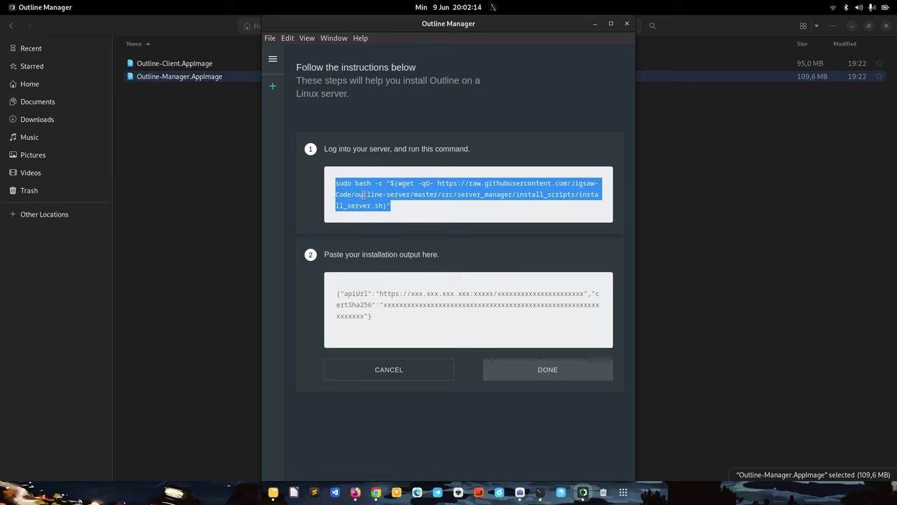
left_click(540, 492)
right_click(459, 153)
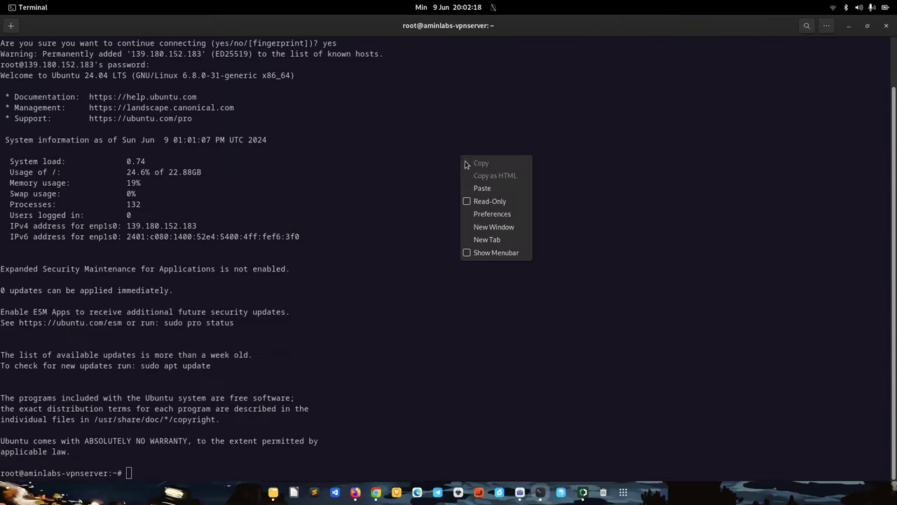
left_click(477, 188)
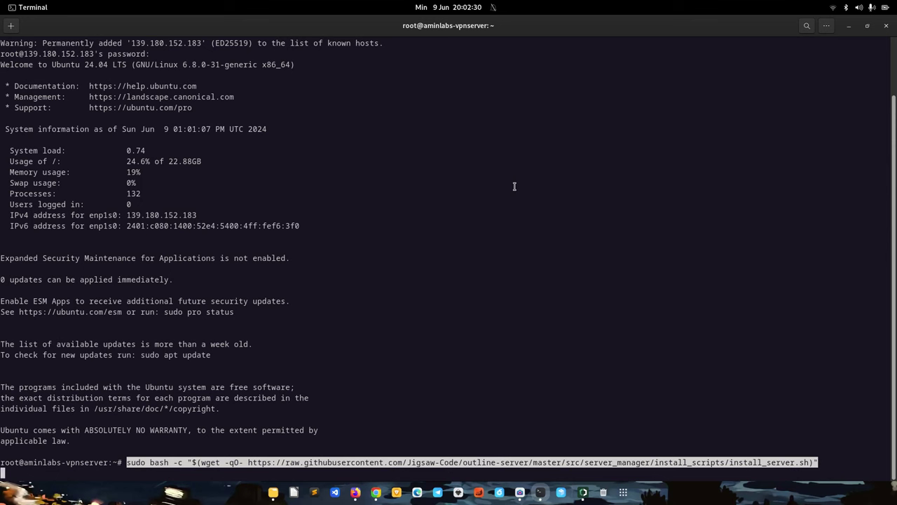
key("Return")
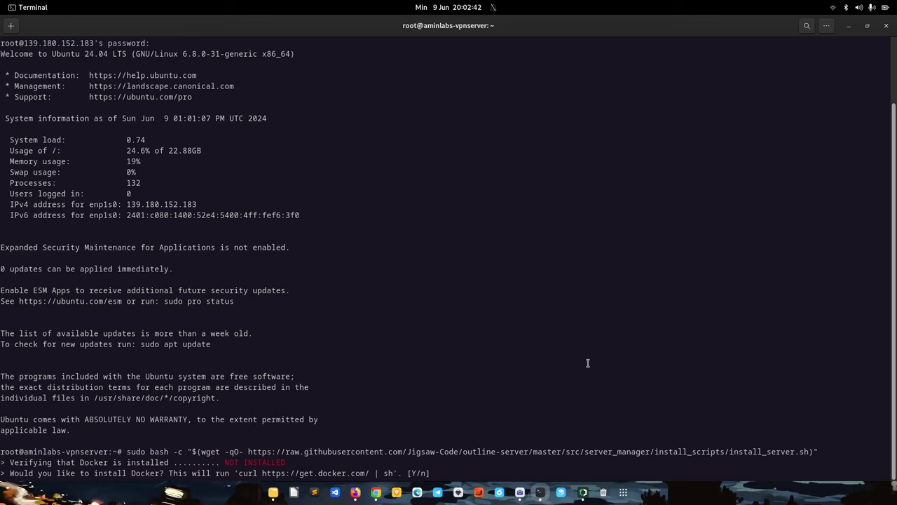
type("Y")
key("Return")
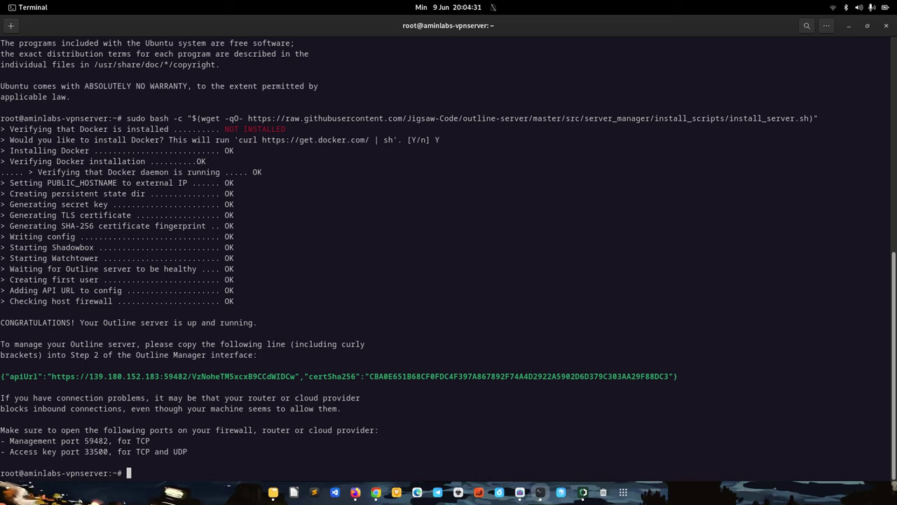
Copy the apiUrl and certSha256 line from the server's installation output and submit it as the installation output in Outline Manager
triple_click(5, 376)
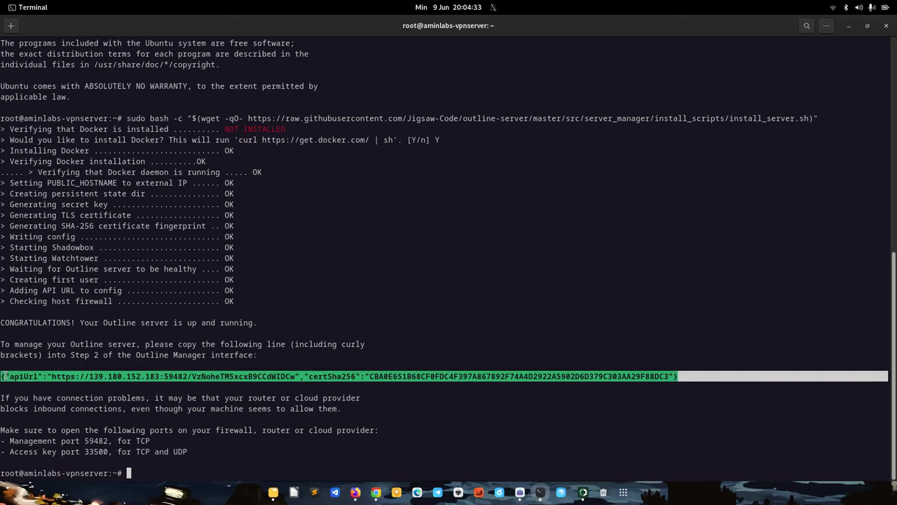
right_click(4, 376)
left_click(29, 276)
left_click(419, 273)
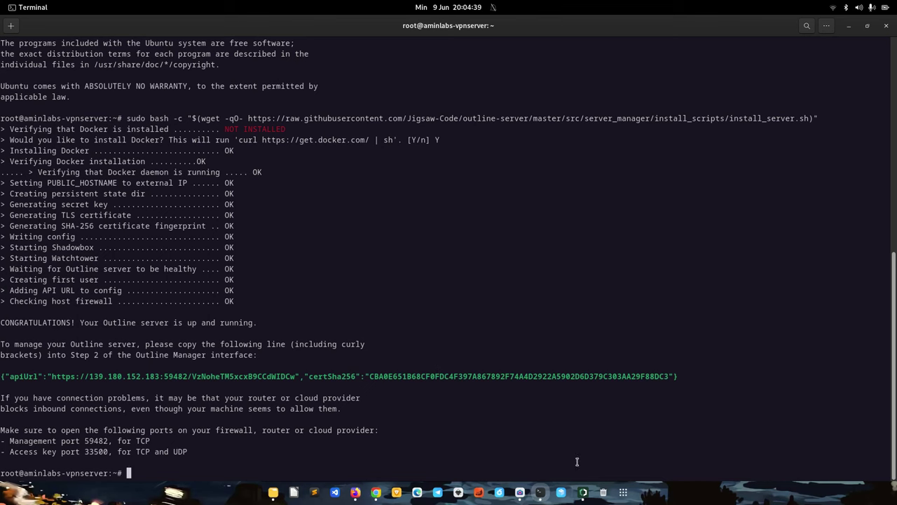
left_click(583, 496)
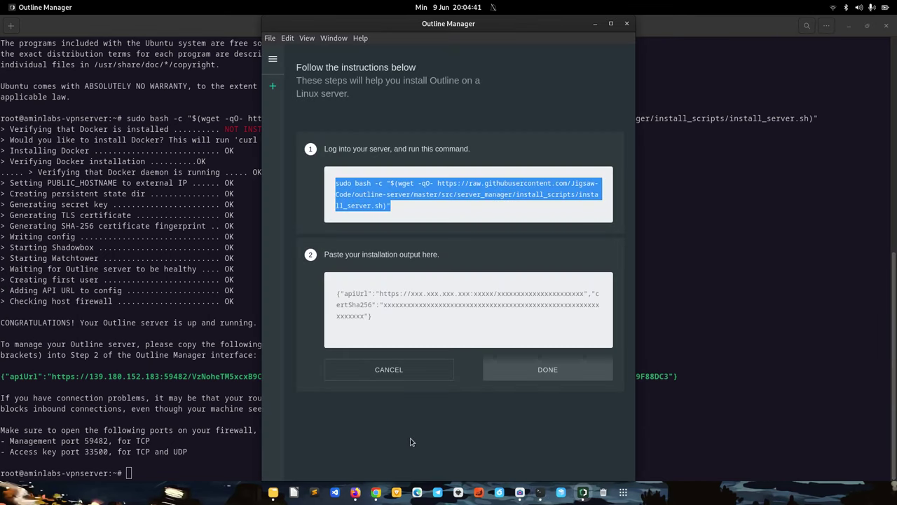
left_click(394, 297)
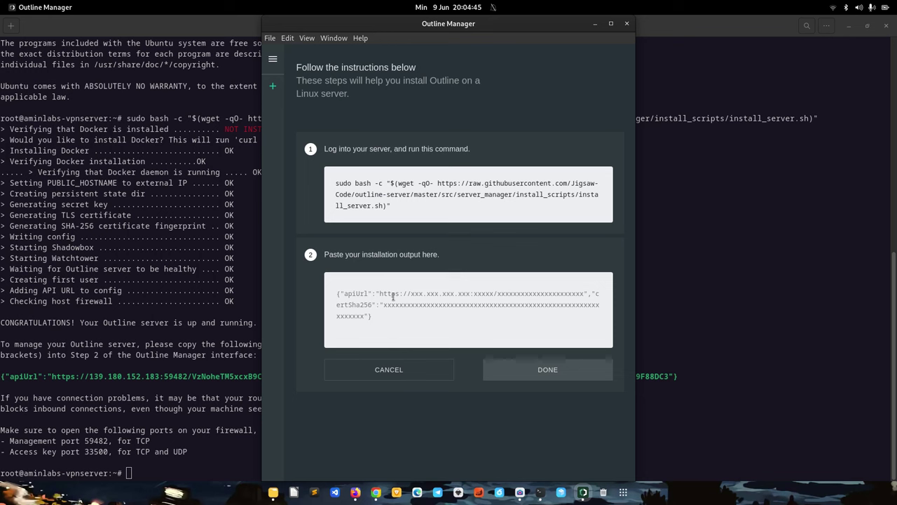
key("ctrl+v")
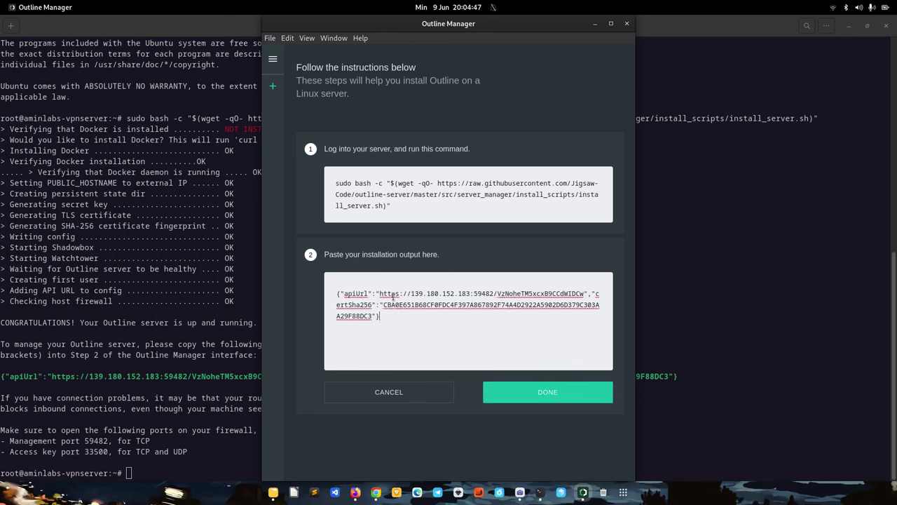
left_click(518, 396)
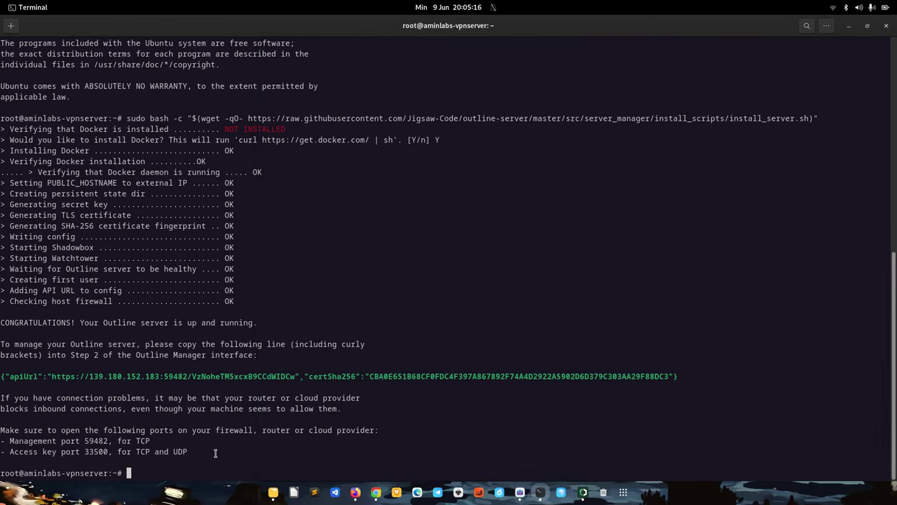
Check the server's ufw firewall status in the SSH session and allow the management port 59482/tcp
left_click(215, 454)
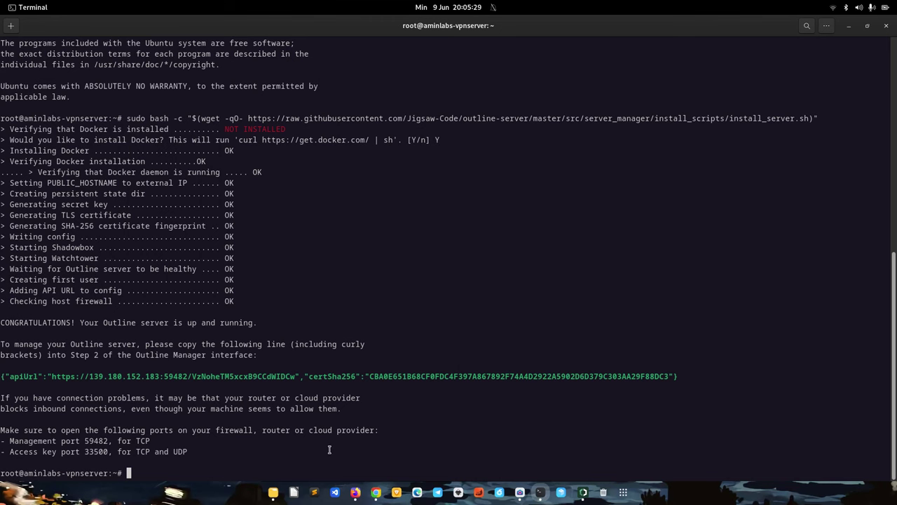
type("ufw status")
key("Return")
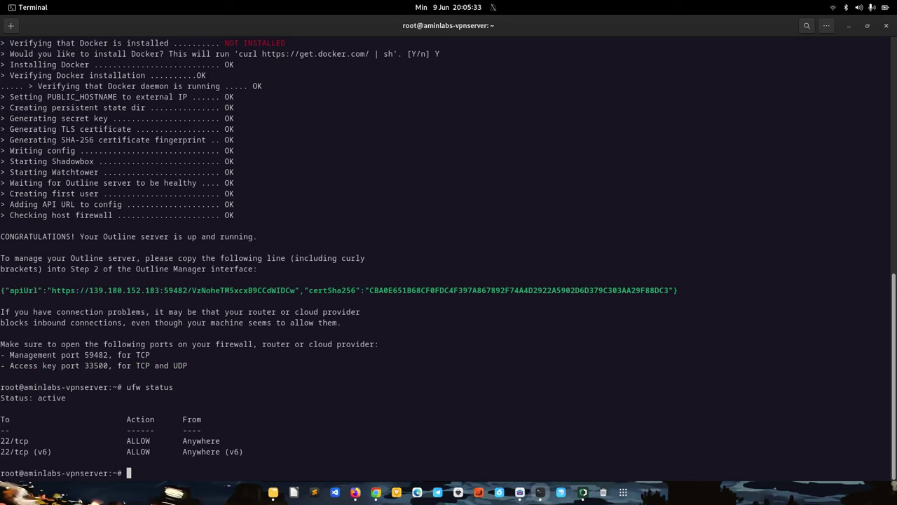
type("ufw allow 59482/tcp")
key("Return")
Allow the access key port 33500 through ufw for both TCP and UDP
type("ufw allow ")
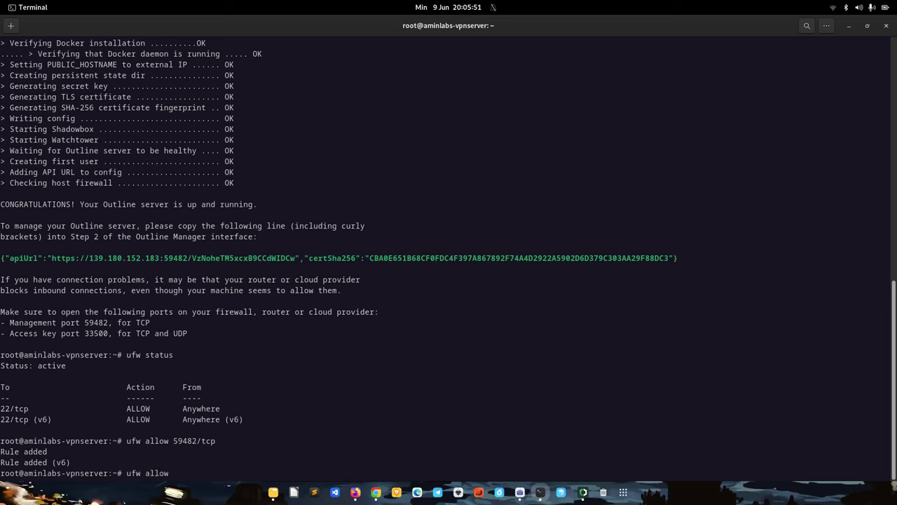
type("33500/tcp")
key("Return")
key("Up")
key("BackSpace")
key("BackSpace")
key("BackSpace")
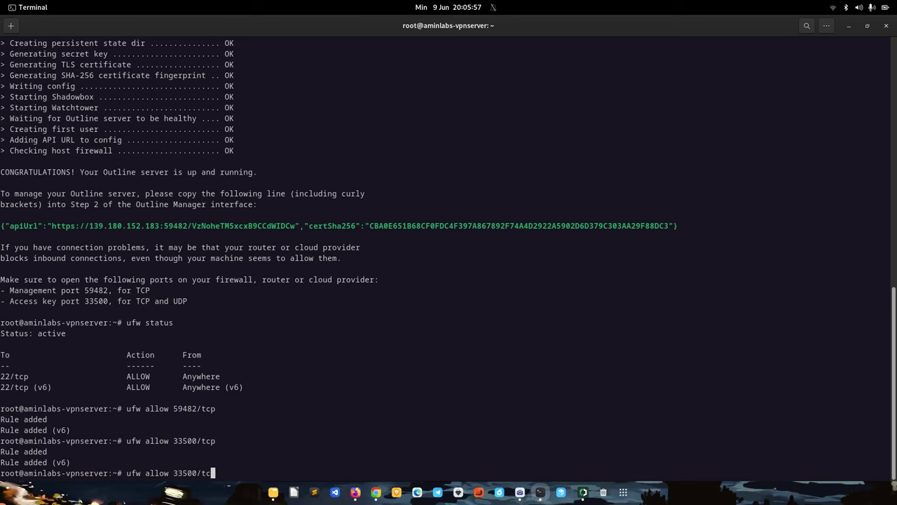
type("udp")
key("Return")
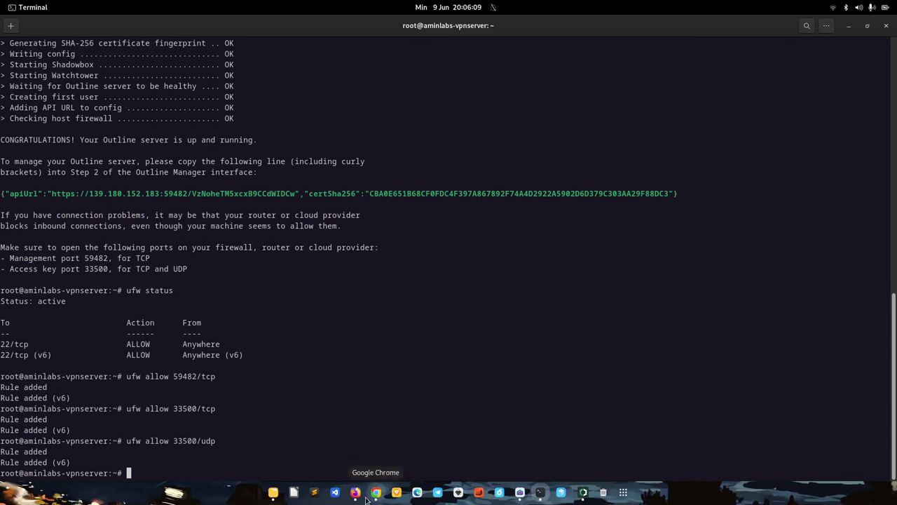
Switch to Outline Manager and retry the connection to the Outline server
left_click(582, 492)
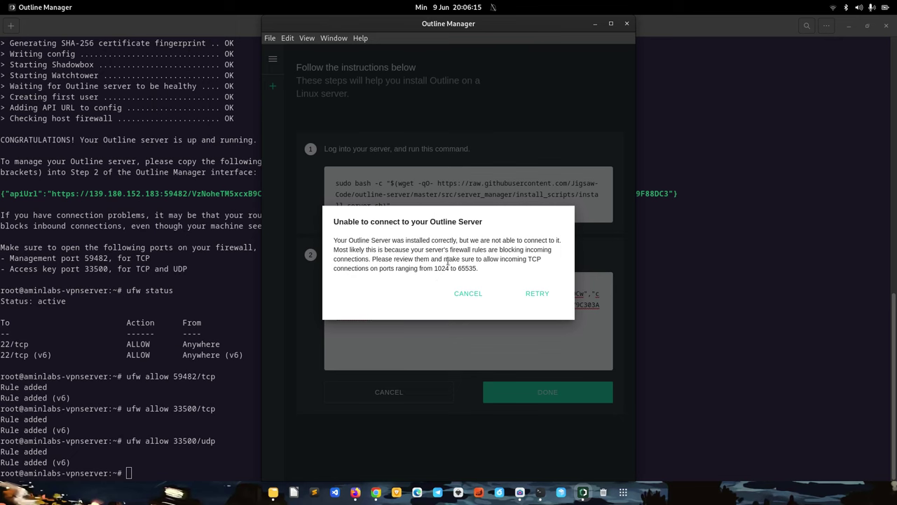
left_click(531, 297)
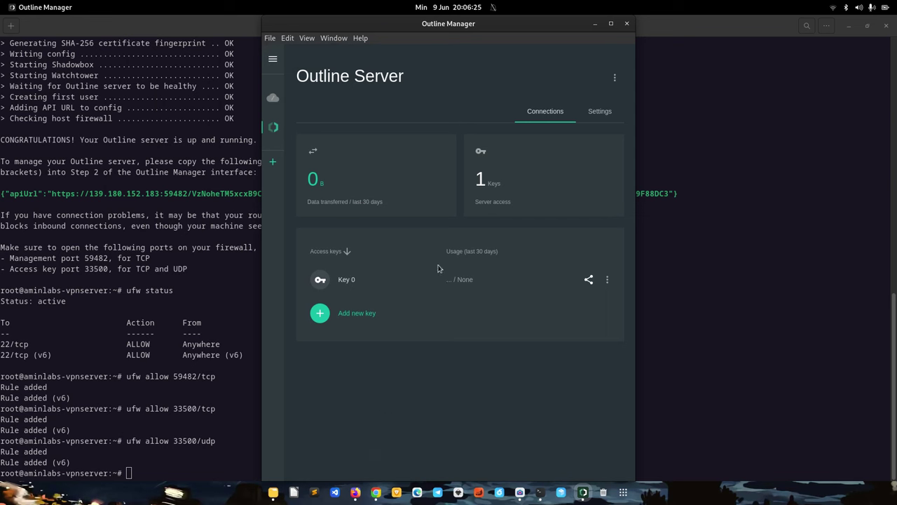
Rename the server to "AminLabs Vultr SG" in its settings
left_click(616, 78)
triple_click(459, 65)
left_click(397, 68)
left_click(596, 112)
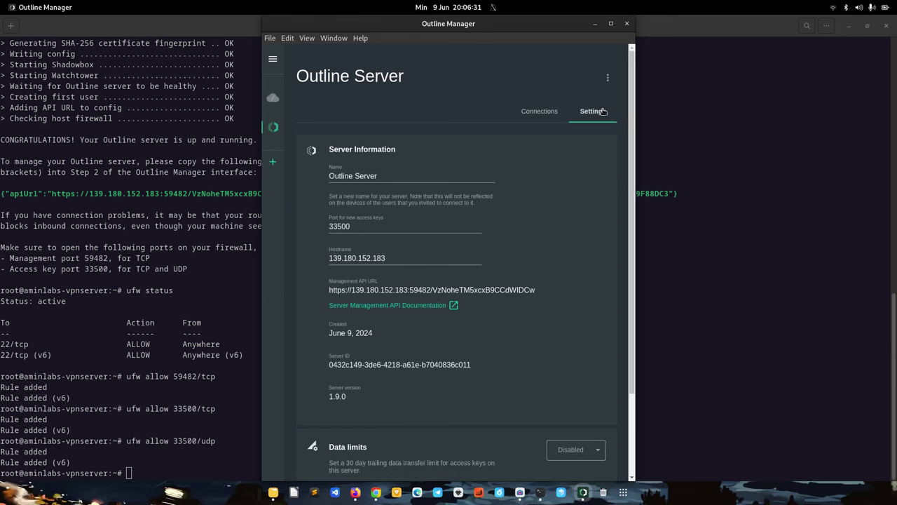
triple_click(382, 176)
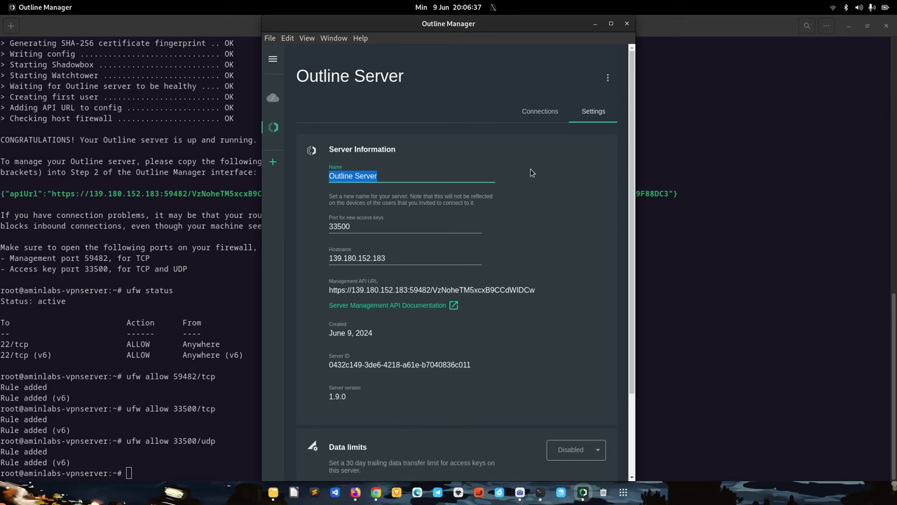
type("AminLabs Vultr SG")
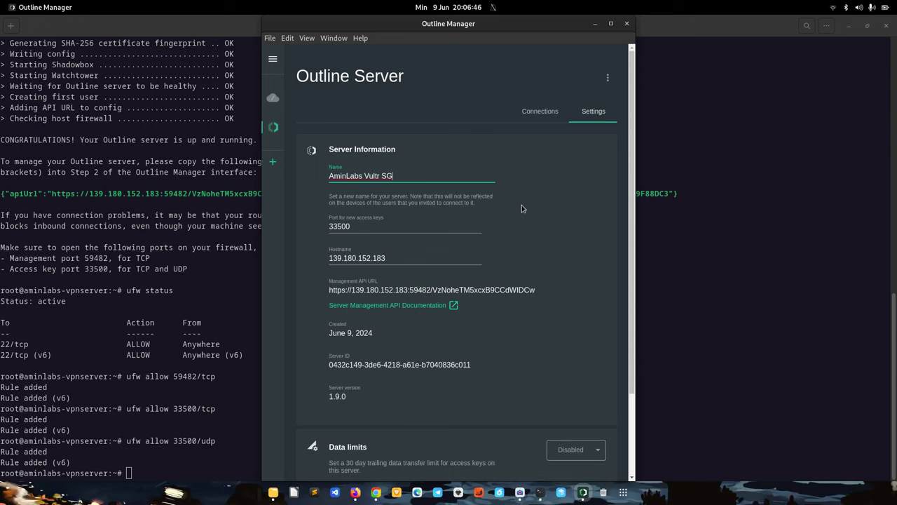
left_click(527, 212)
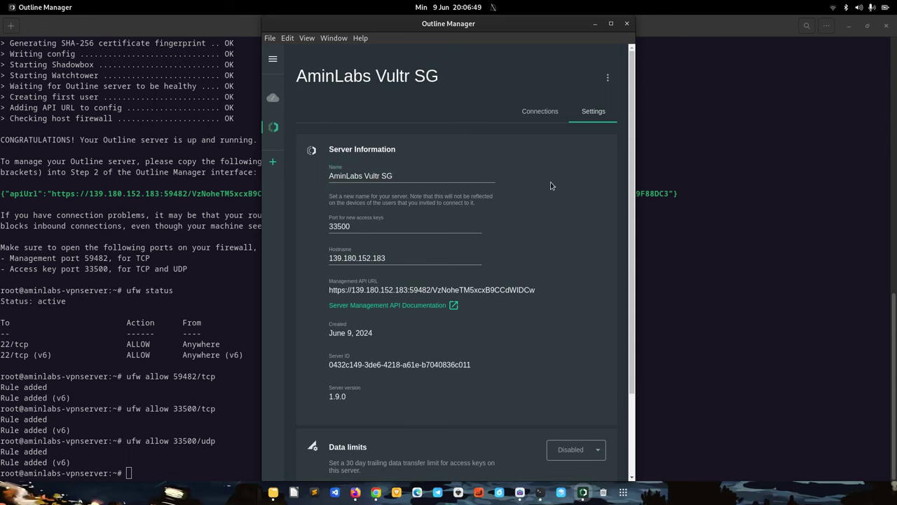
Examine the server's settings, including the access key port, hostname, data limits and anonymous metrics options
scroll(359, 255, "down", 2)
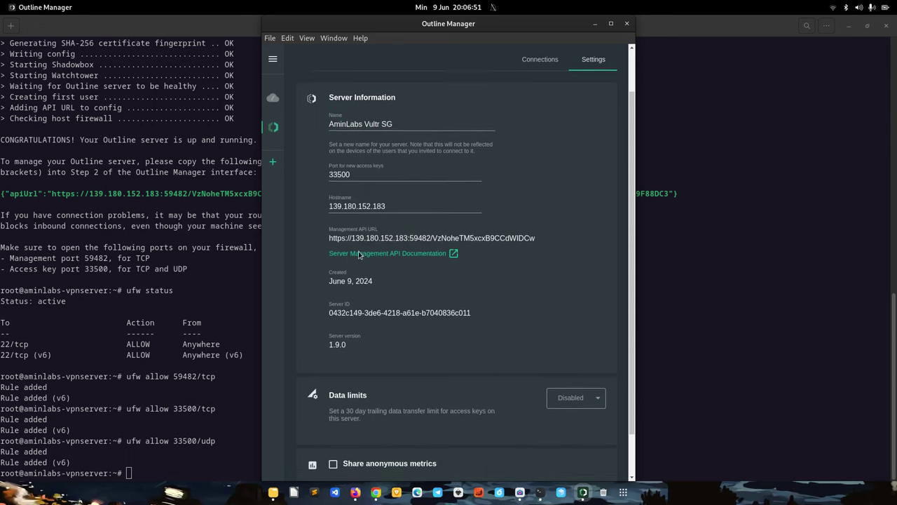
scroll(392, 281, "down", 2)
scroll(464, 280, "up", 4)
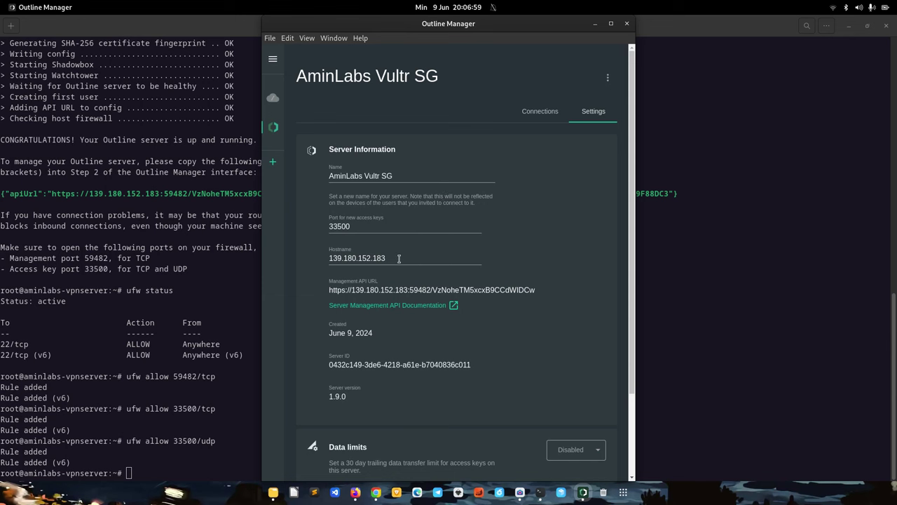
scroll(551, 219, "down", 3)
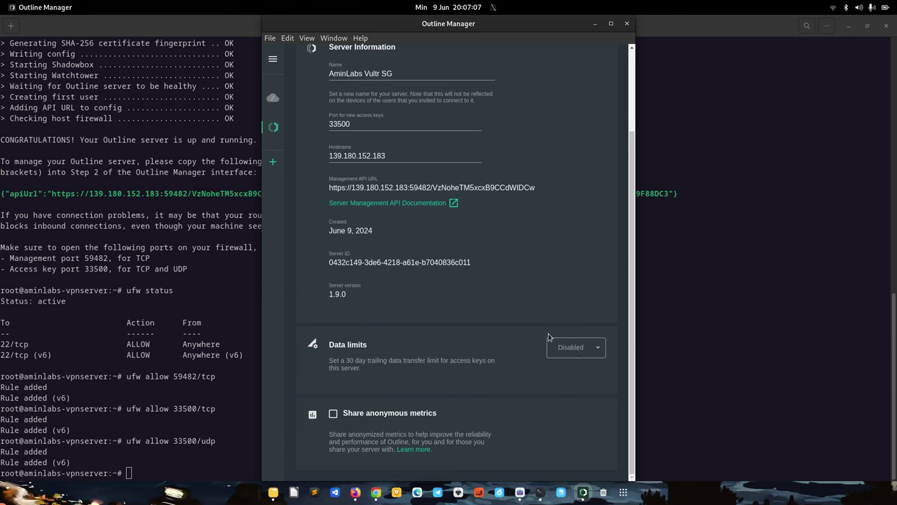
scroll(549, 337, "up", 3)
scroll(530, 236, "down", 1)
scroll(561, 133, "up", 2)
Copy the access key of Key 0 from its share dialog and minimize Outline Manager
left_click(544, 113)
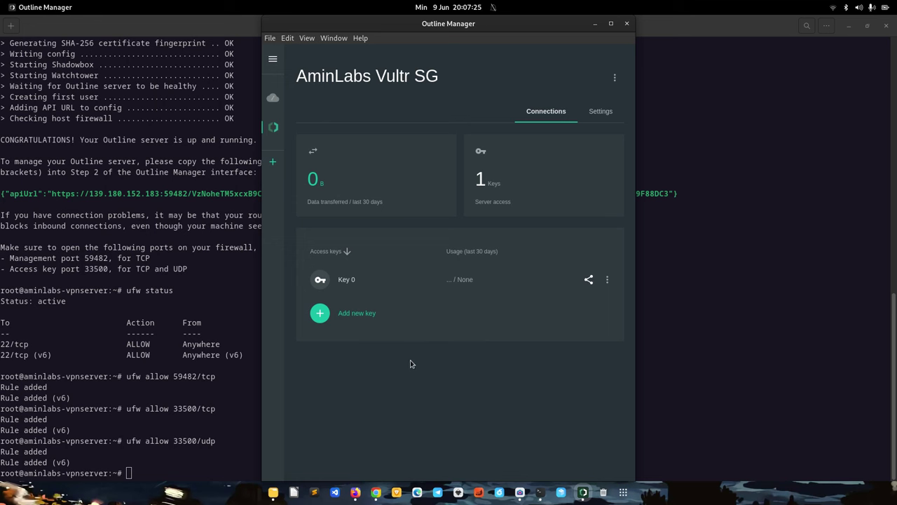
left_click(588, 283)
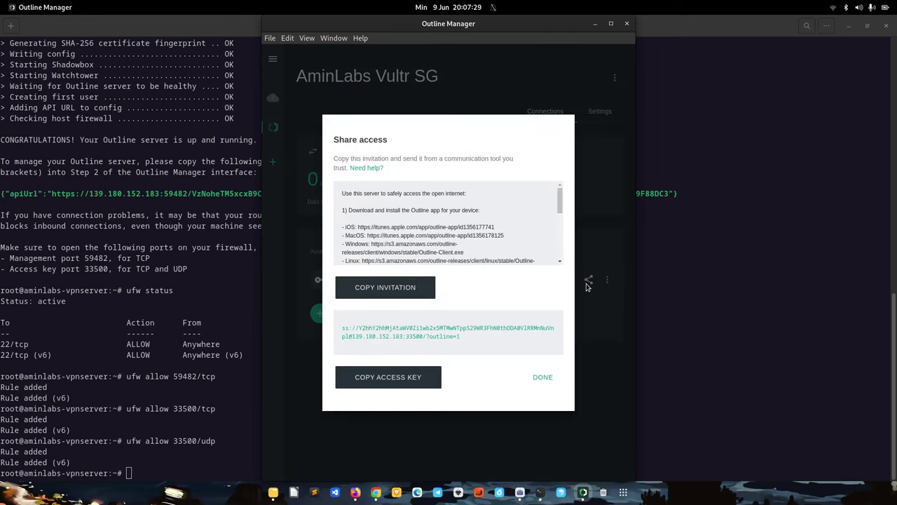
left_click(390, 378)
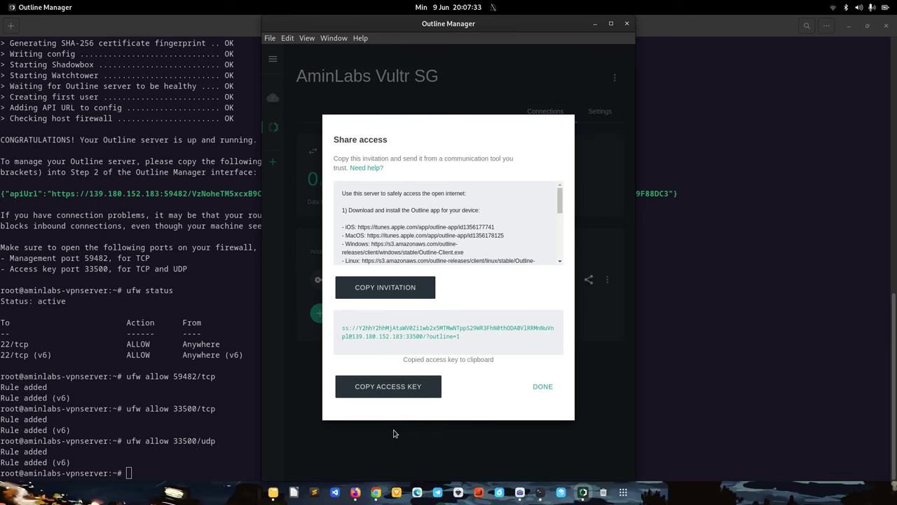
left_click(542, 386)
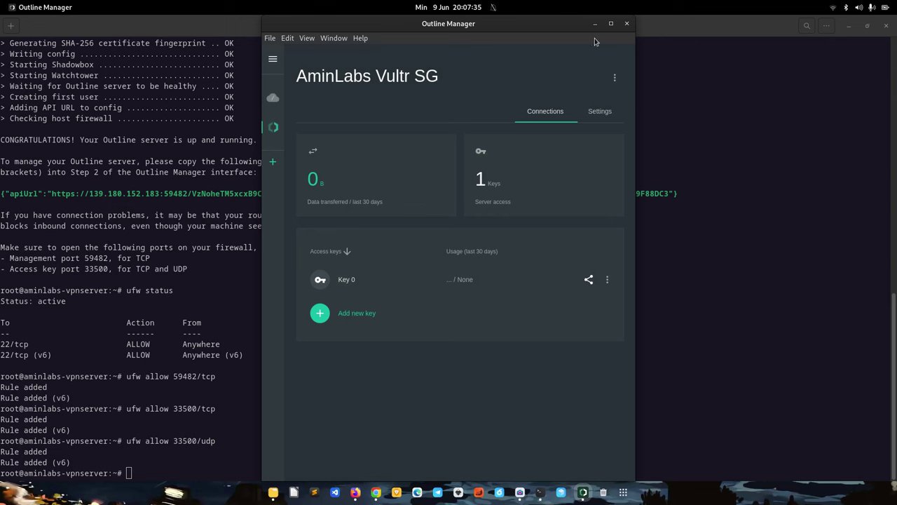
left_click(596, 23)
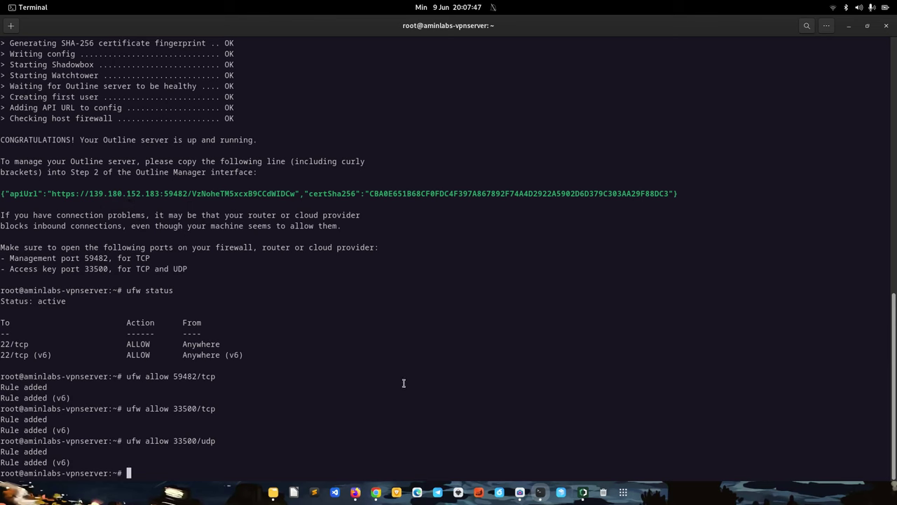
Switch to Chrome, tile its window on one half of the screen, load whatsmyip.com to check the public IP, and widen the window
left_click(362, 491)
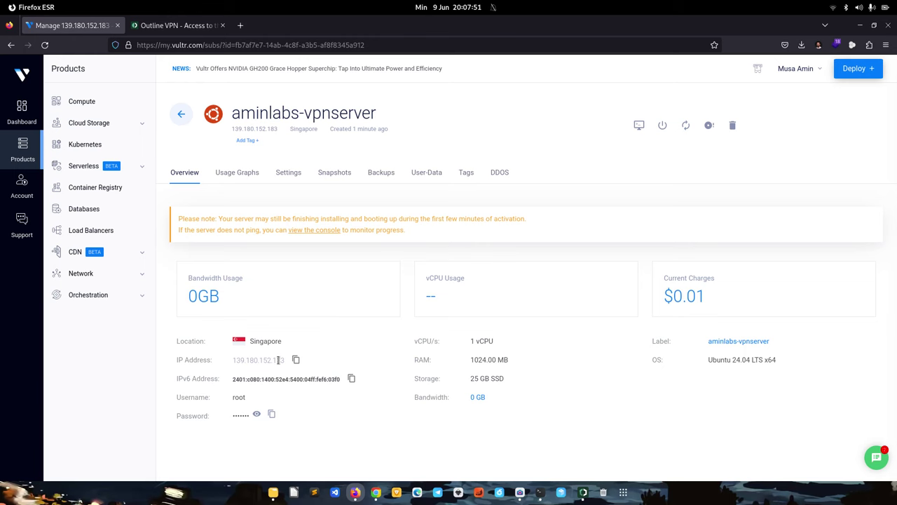
left_click(377, 492)
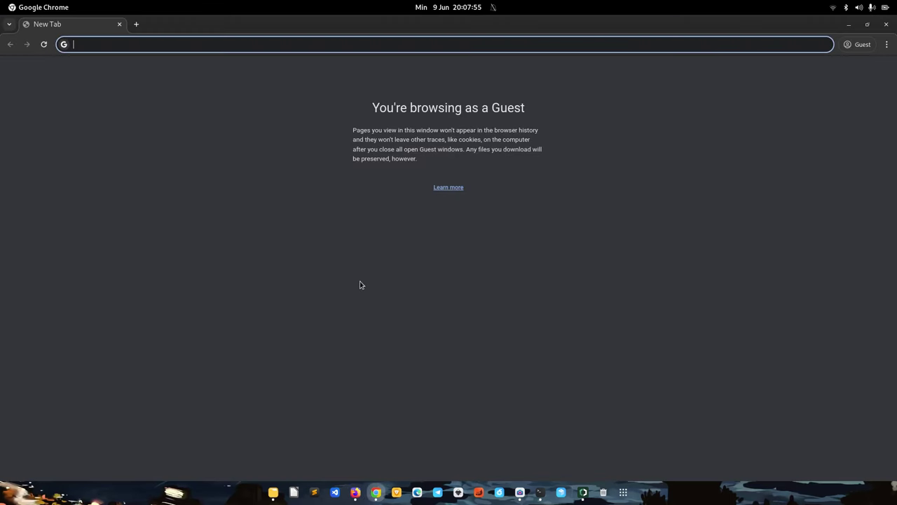
key("super+Left")
type("whatsmy")
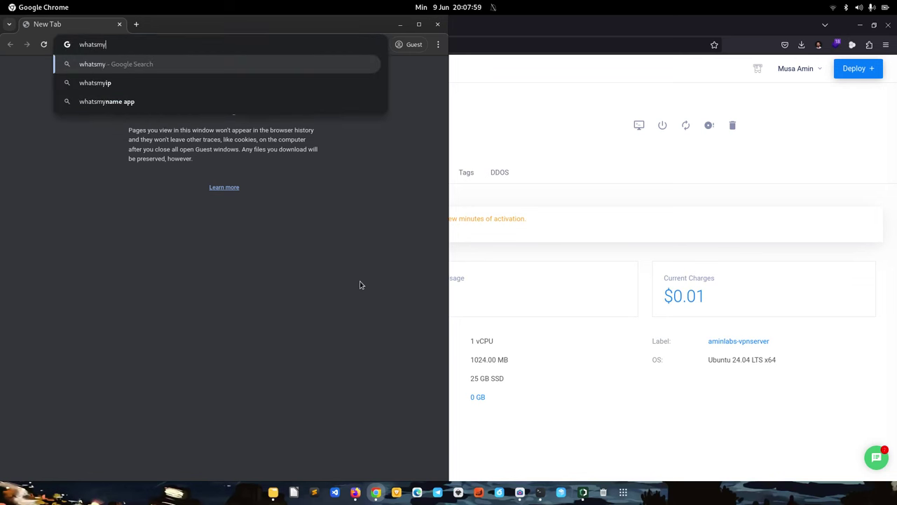
type("ip")
key("ctrl+Return")
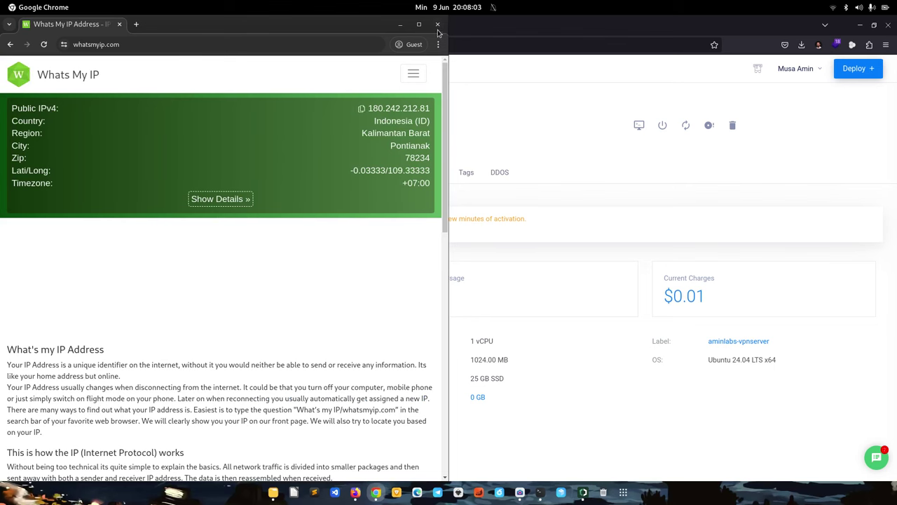
left_click_drag(449, 120, 529, 124)
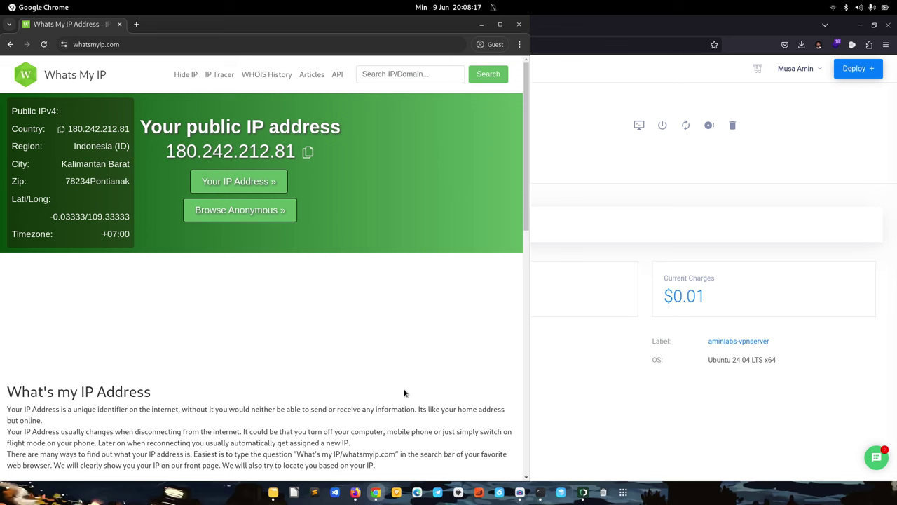
Launch Outline-Client.AppImage from the Labs folder in Files and add the server by pasting the copied access key
left_click(274, 492)
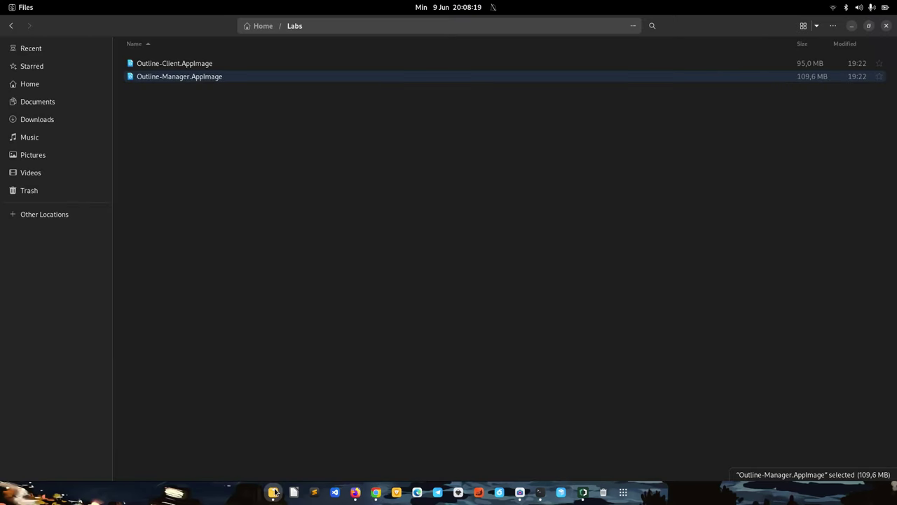
left_click(206, 66)
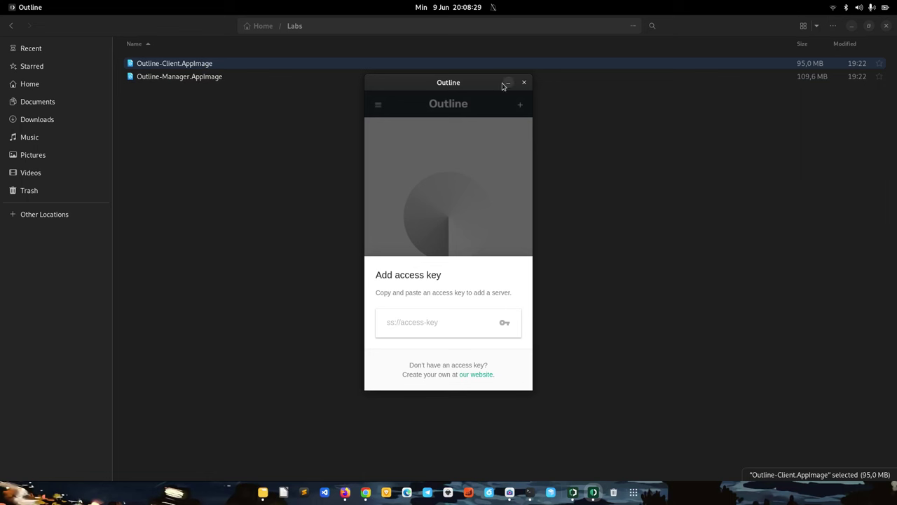
left_click(428, 324)
key("ctrl+v")
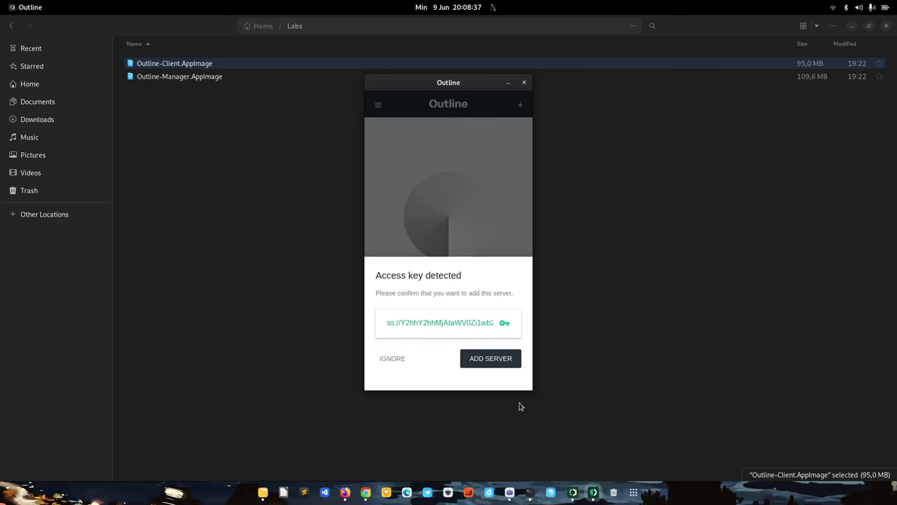
left_click(476, 366)
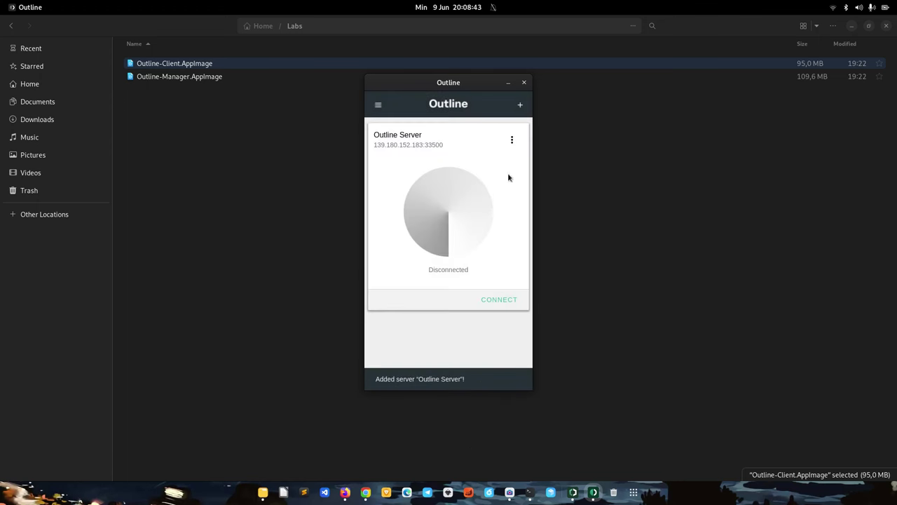
Rename the added server in the Outline client to "AminLabs Vultr SG"
left_click(512, 142)
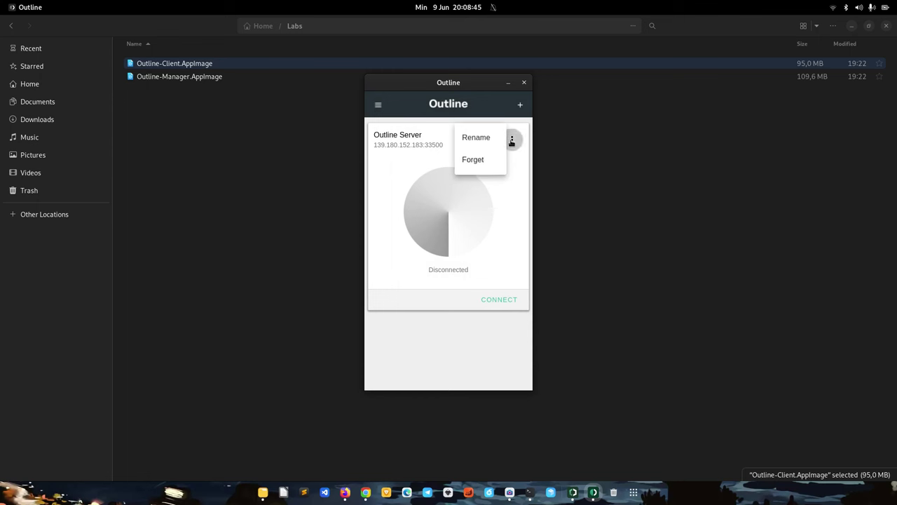
left_click(491, 140)
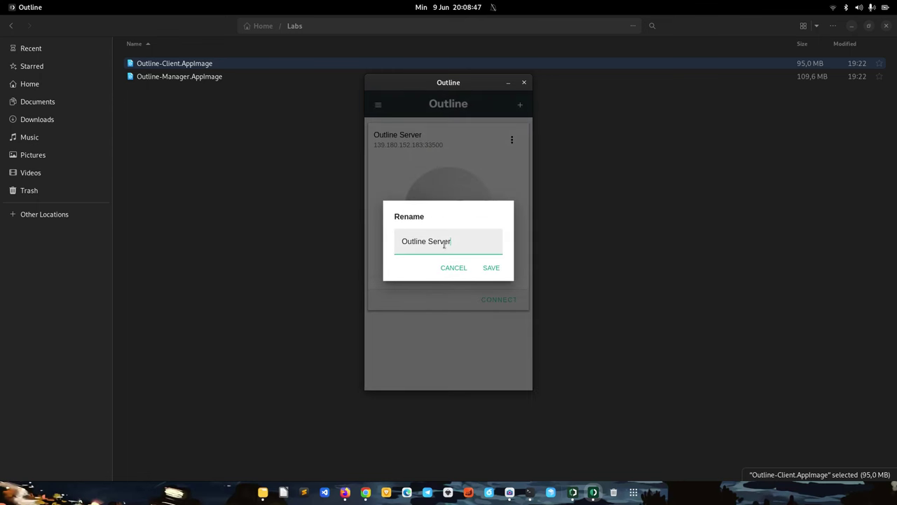
key("ctrl+a")
type("AminLabs Vultr S")
left_click(490, 269)
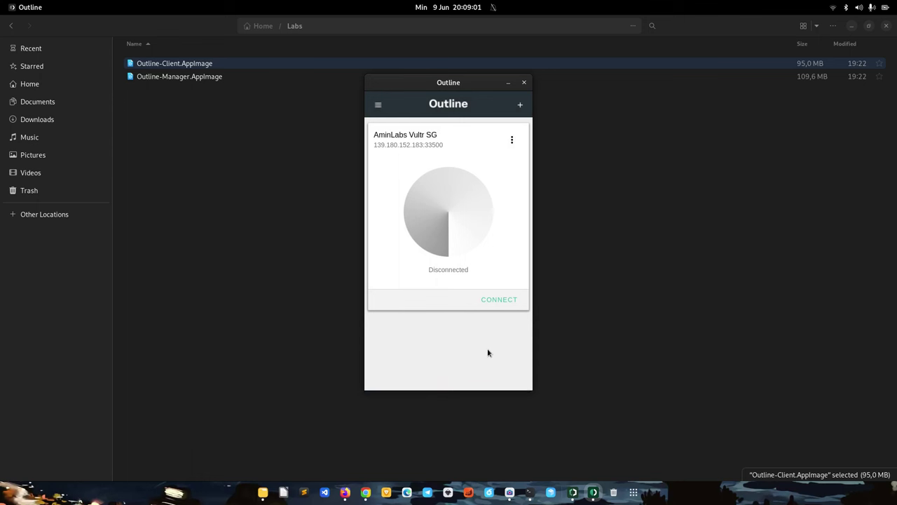
View the Outline client's main menu, close it, and connect to the AminLabs Vultr SG server
left_click(378, 104)
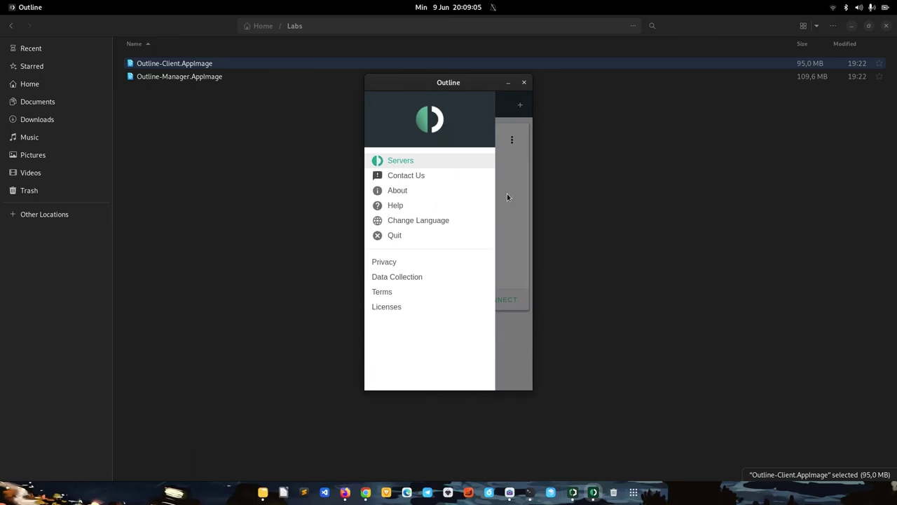
left_click(508, 196)
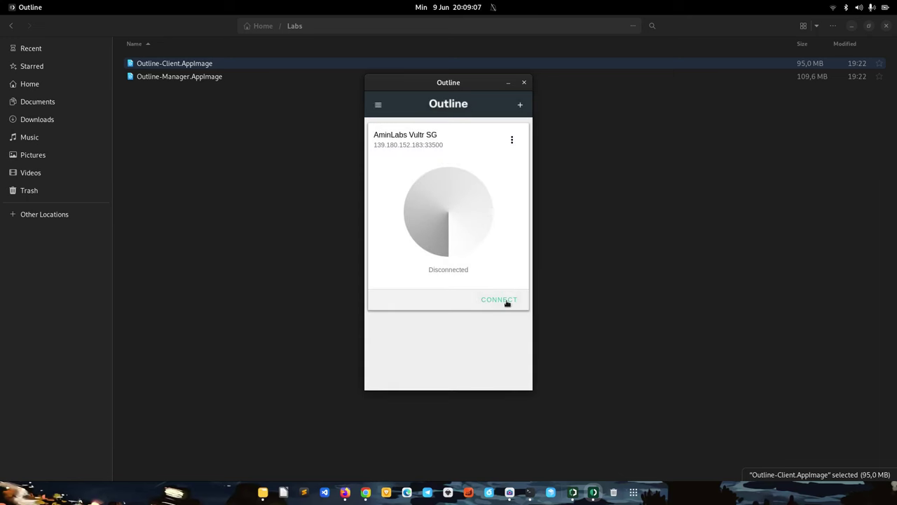
left_click(500, 301)
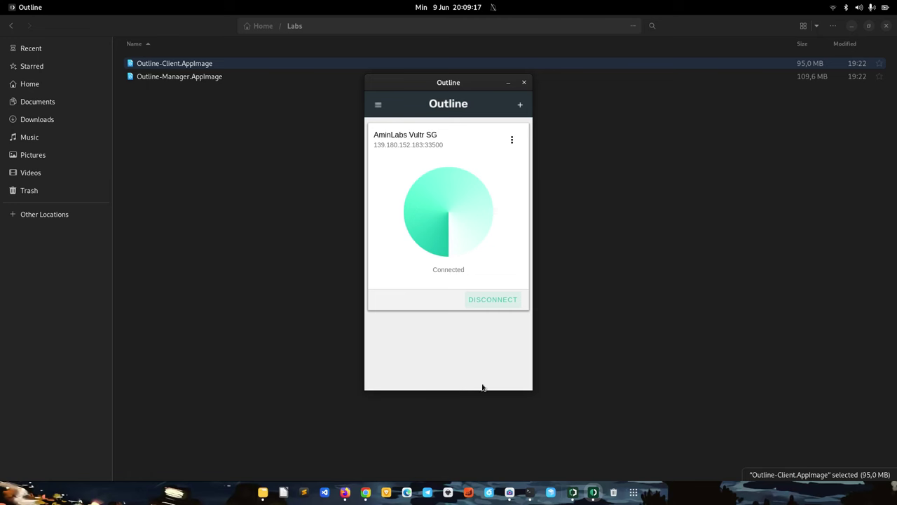
Switch to Chrome, open a new window beside the existing one, and load whatsmyip.com in it
left_click(366, 493)
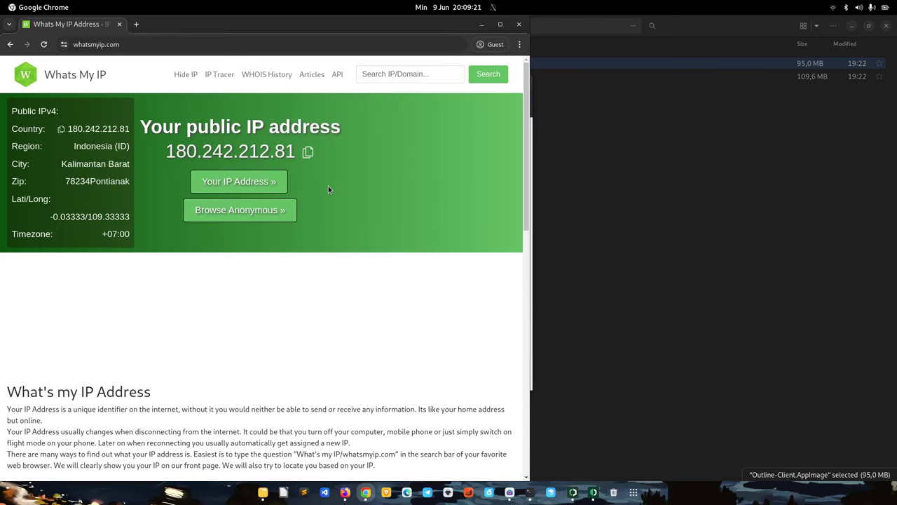
key("ctrl+n")
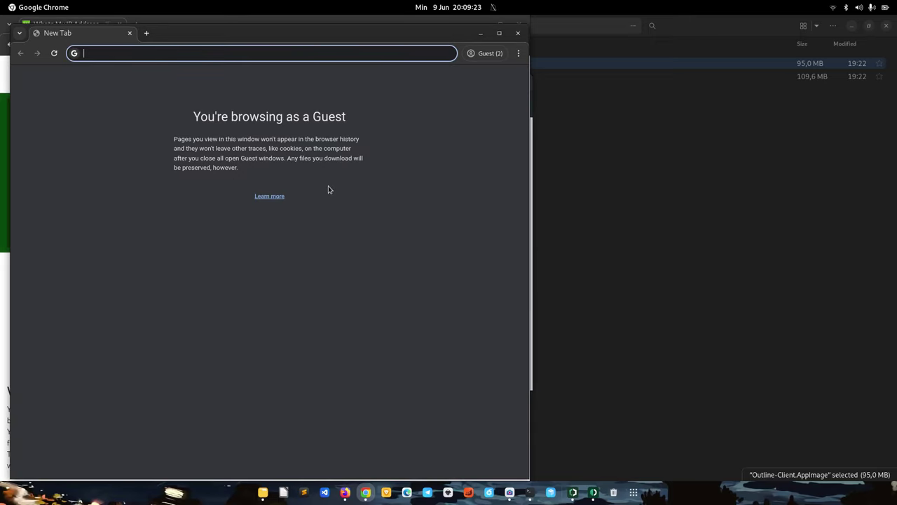
key("super+Right")
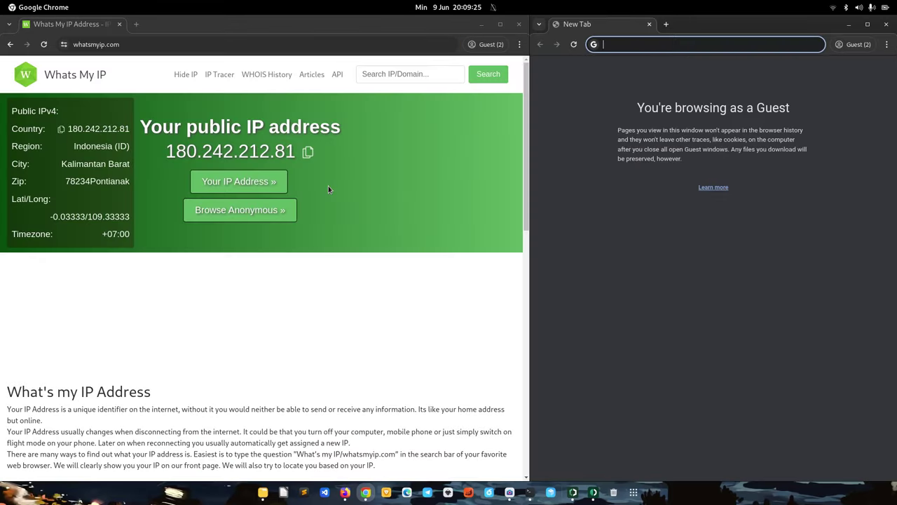
type("what")
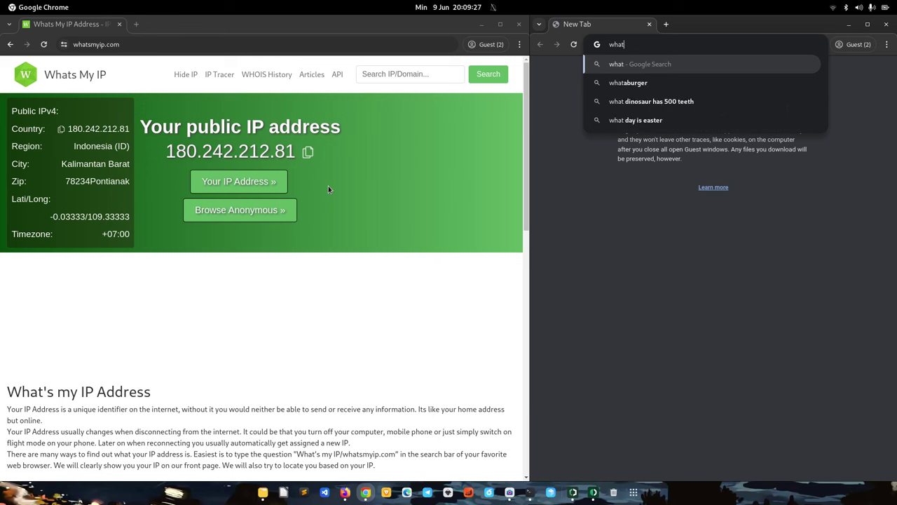
type("smyip/cp")
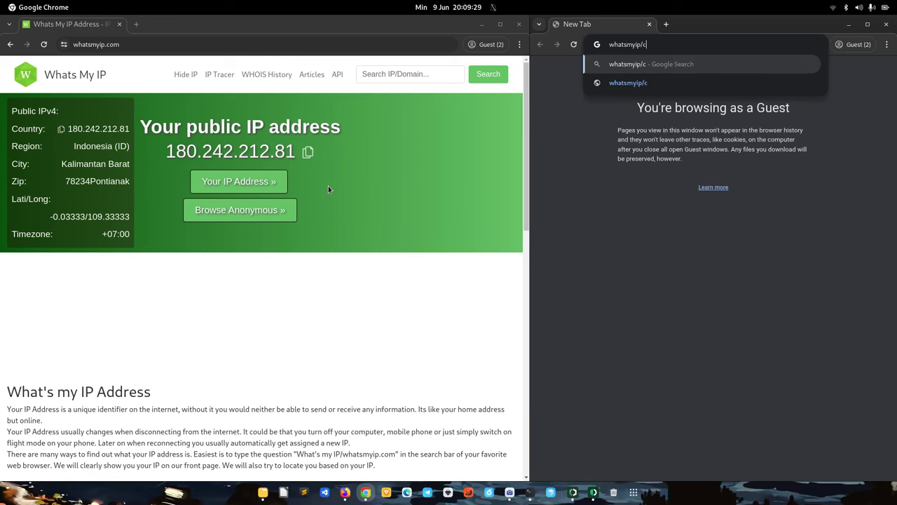
key("BackSpace")
key("BackSpace")
key("BackSpace")
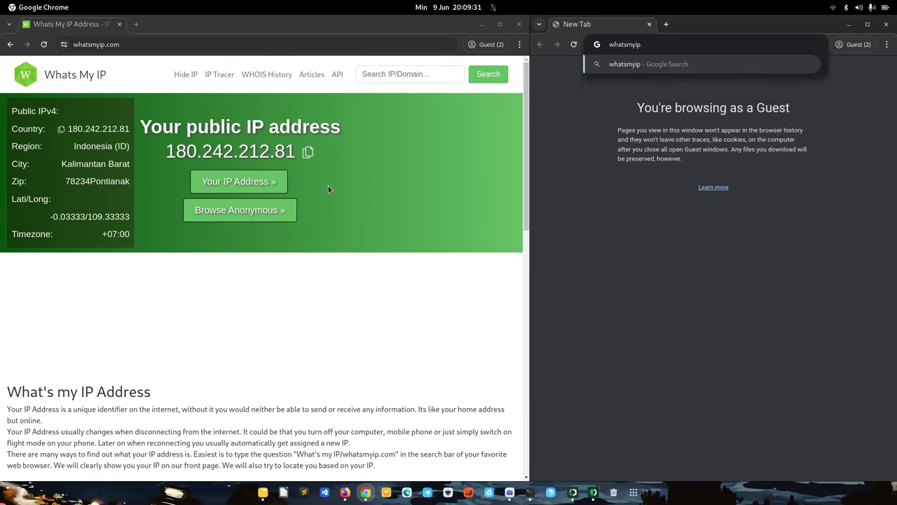
type(".com")
key("Return")
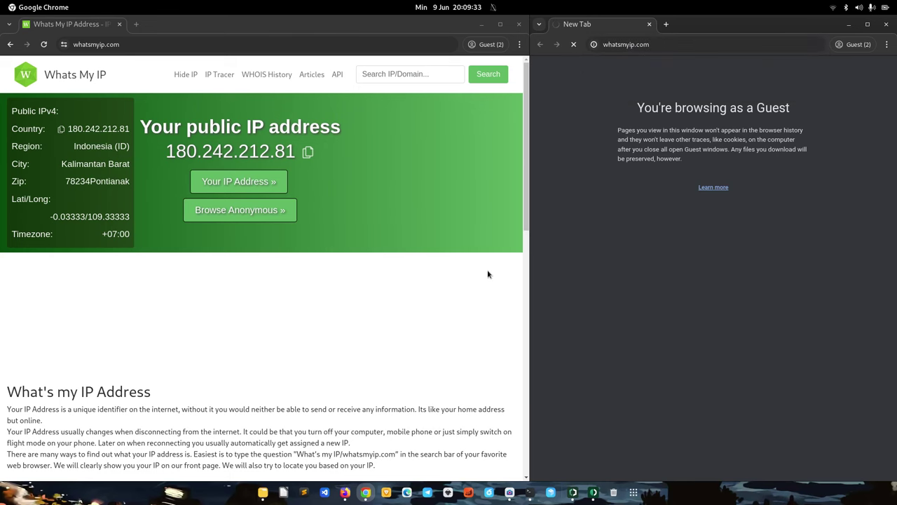
Even out the widths of the two Chrome windows at 100% zoom and compare their public IP details, highlighting the VPN address
left_click_drag(528, 285, 481, 293)
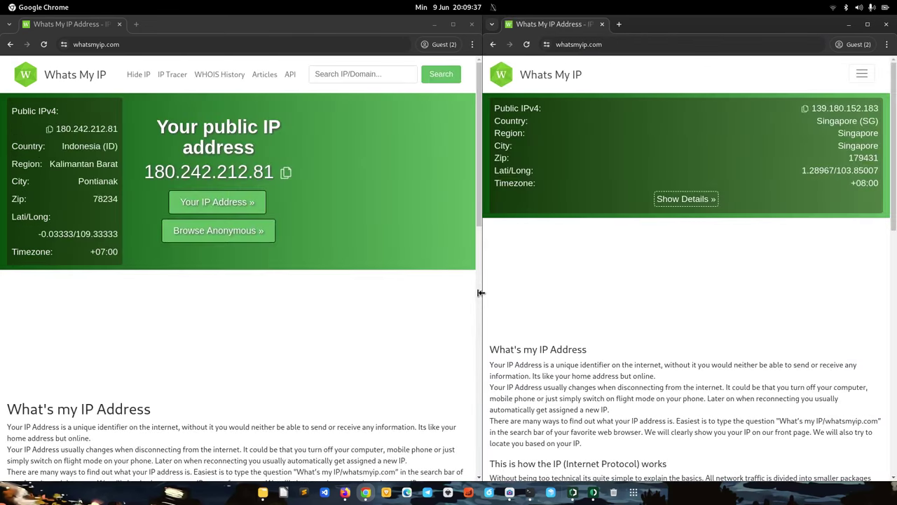
key("ctrl+minus")
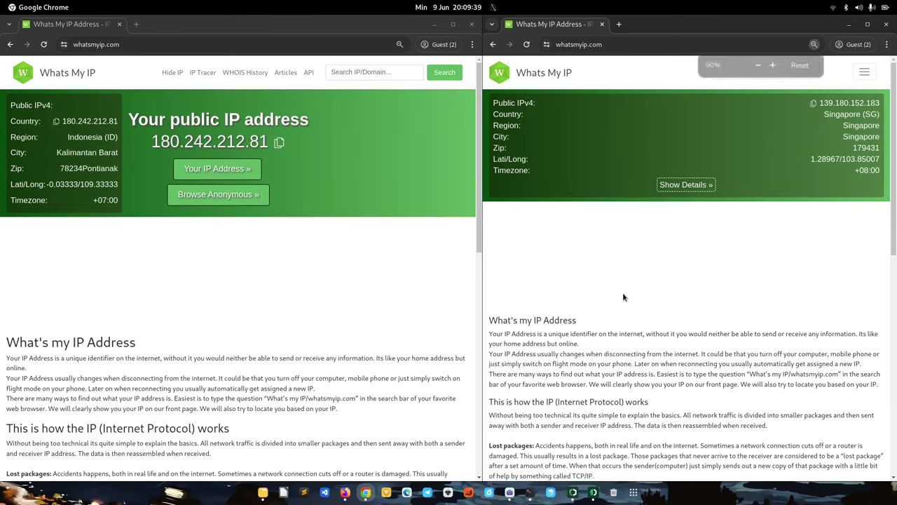
key("ctrl+minus")
key("ctrl+0")
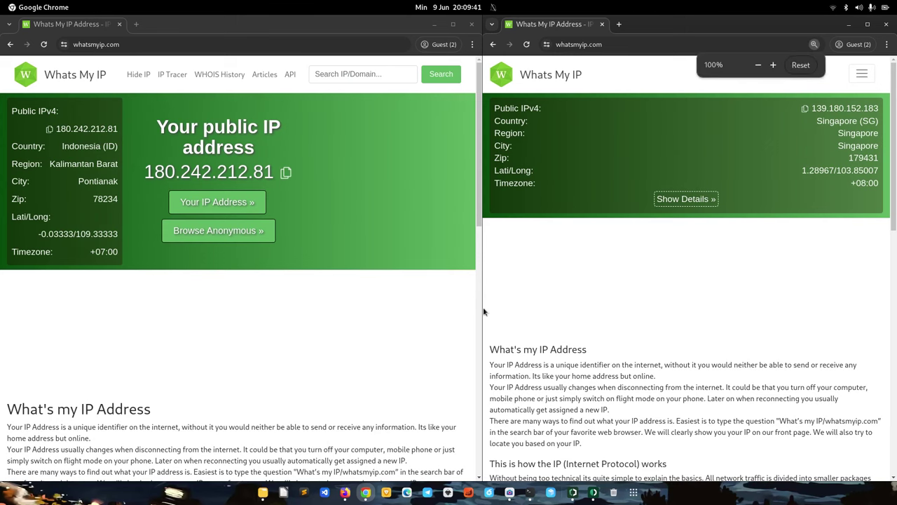
left_click_drag(483, 308, 456, 309)
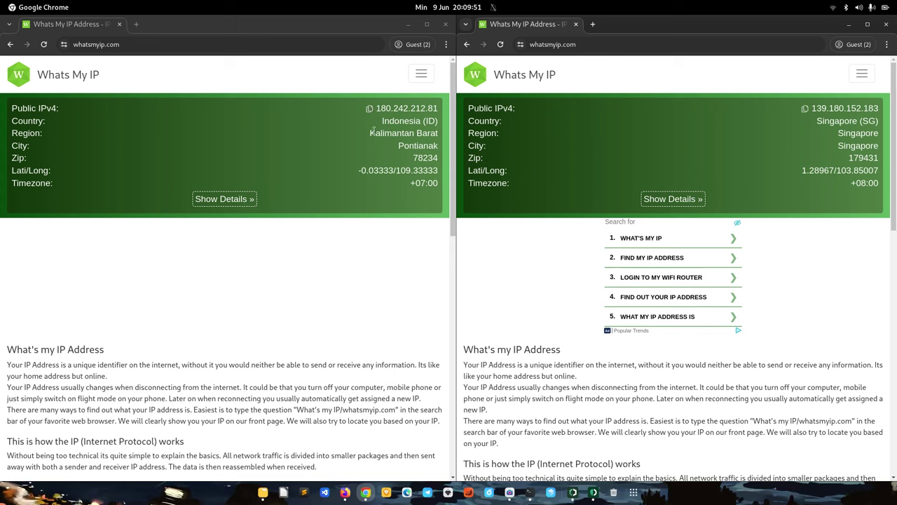
double_click(831, 110)
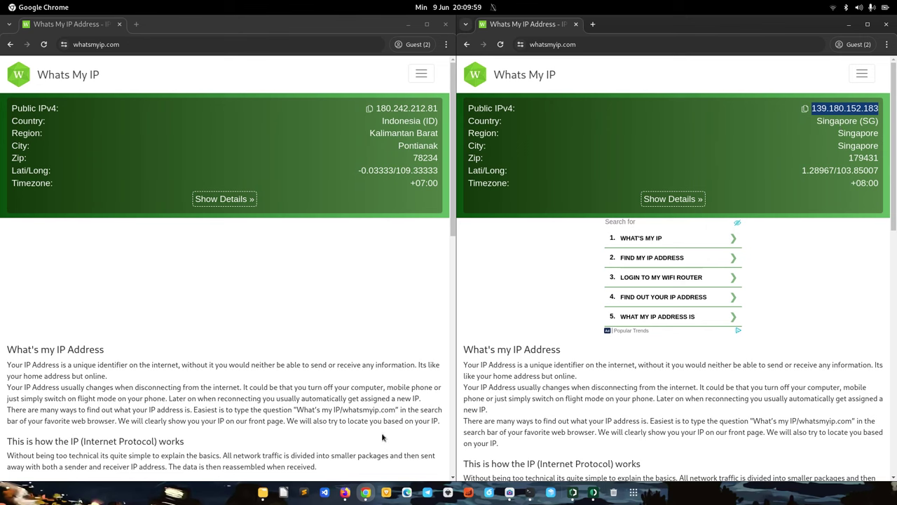
Review the setup across the Vultr server page in Firefox, Outline Manager, the Outline client, and the server's terminal session
left_click(345, 493)
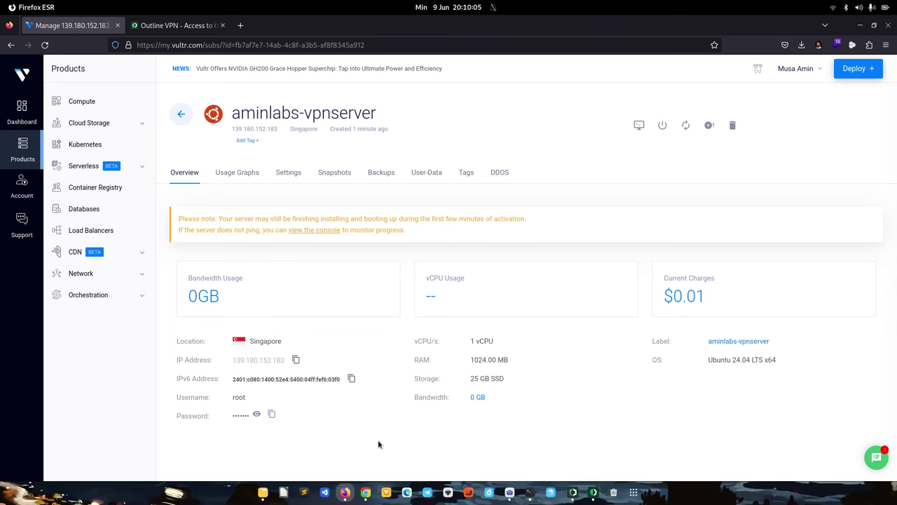
left_click(573, 493)
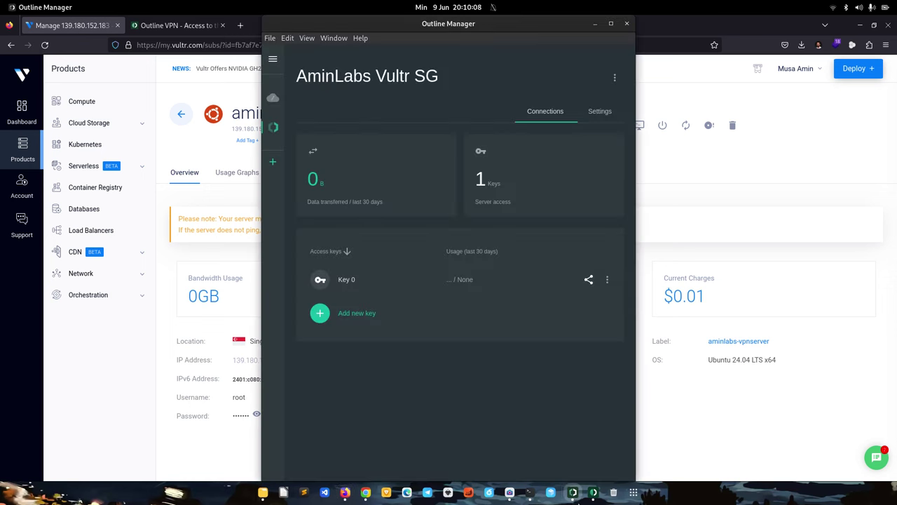
left_click(593, 492)
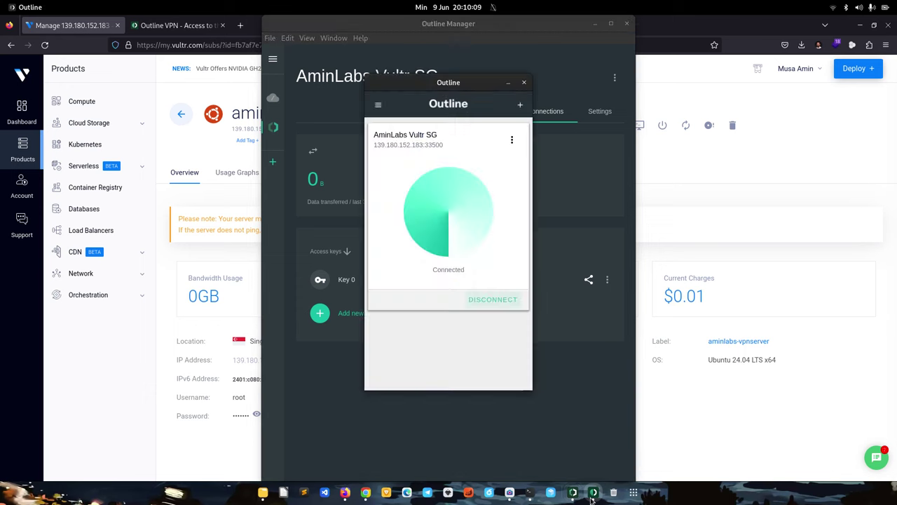
left_click(345, 493)
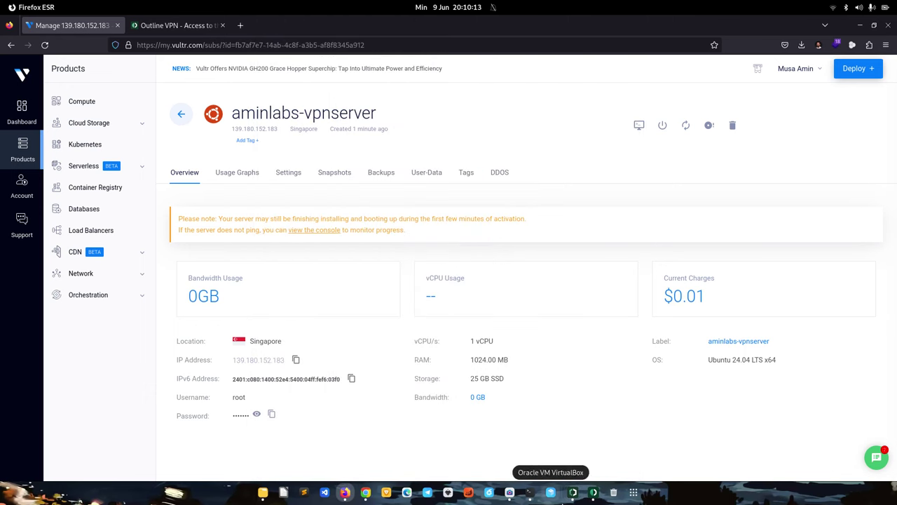
left_click(593, 494)
left_click(573, 494)
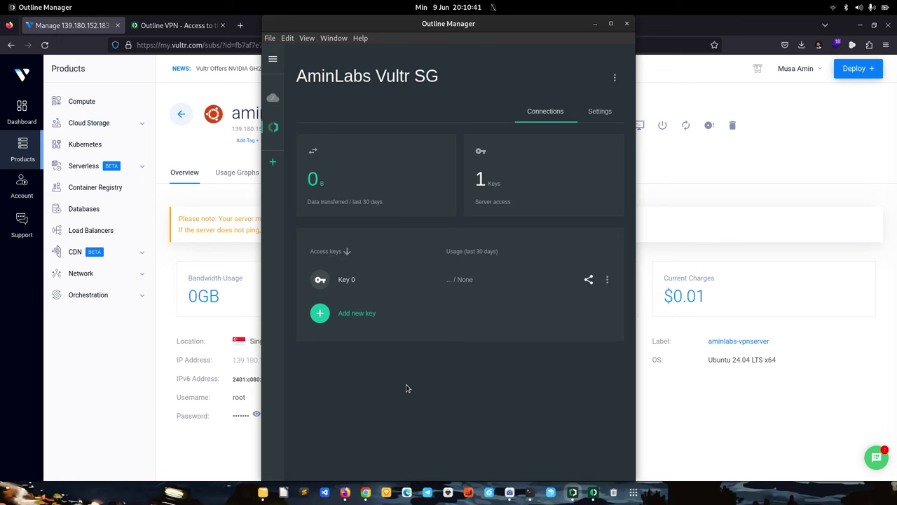
left_click(531, 498)
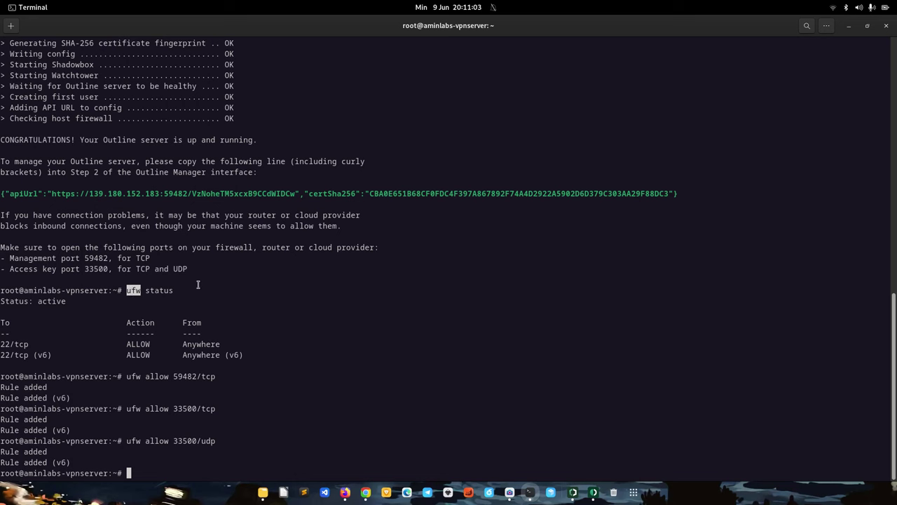
left_click(244, 299)
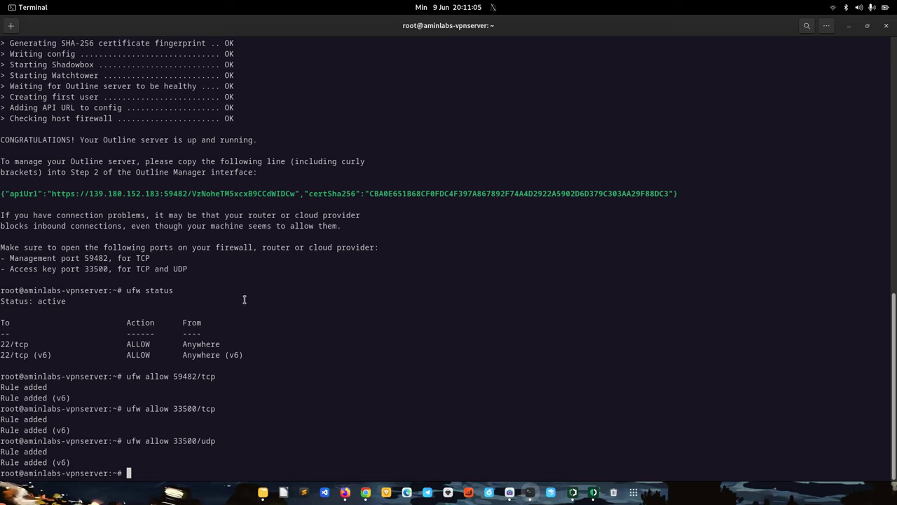